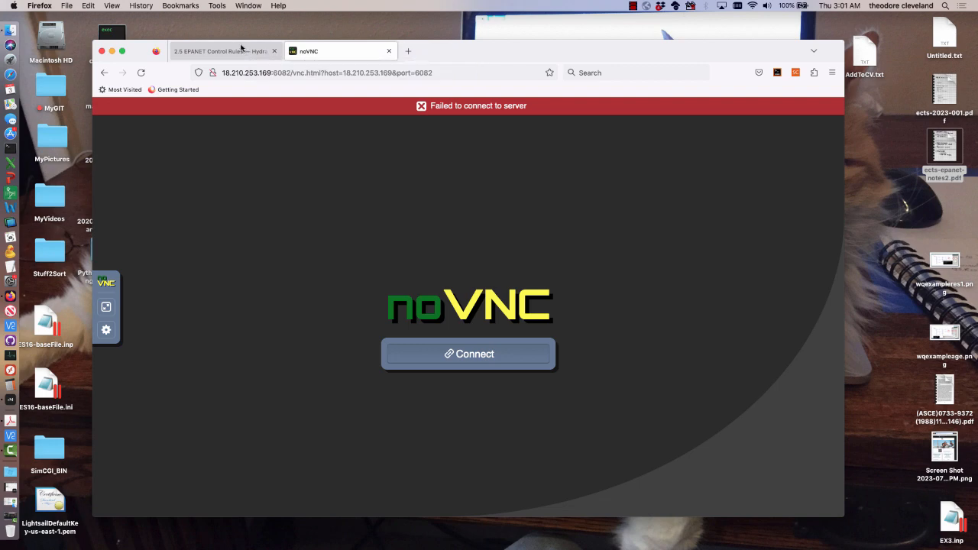
Close the disconnected noVNC page and reload the EPANET Control Rules lesson.
left_click(387, 51)
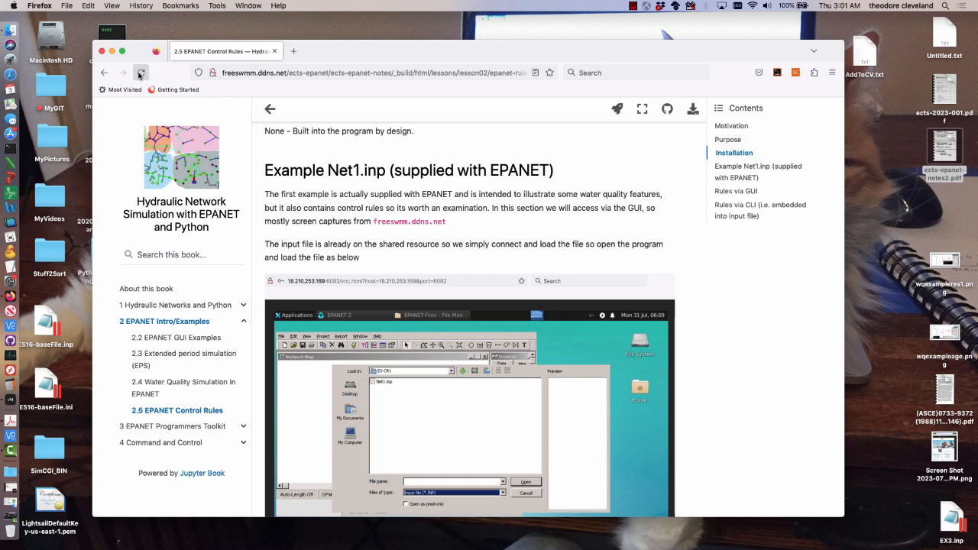
left_click(141, 73)
scroll(284, 125, "up", 2)
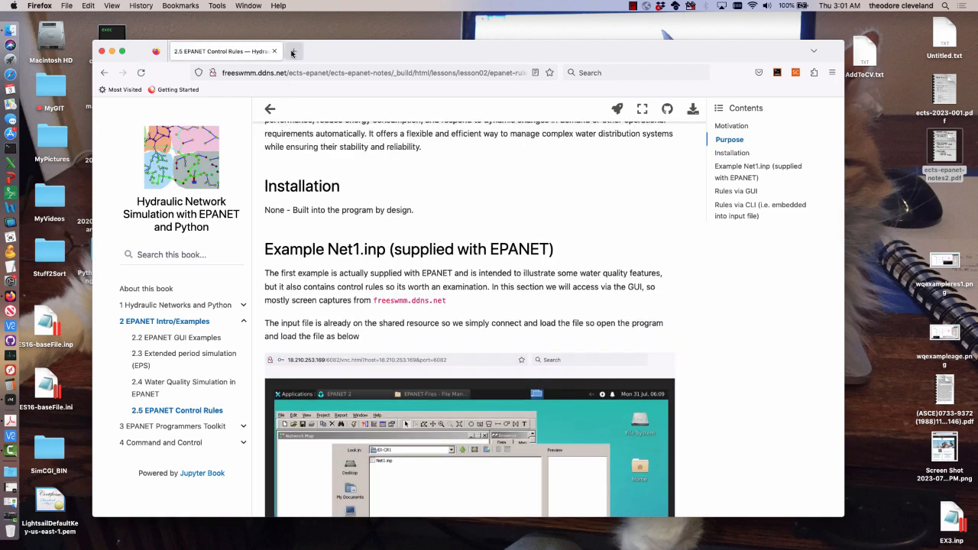
Reopen the noVNC page, connect to the remote desktop with the session password, and decline saving the password.
left_click(293, 51)
left_click(434, 290)
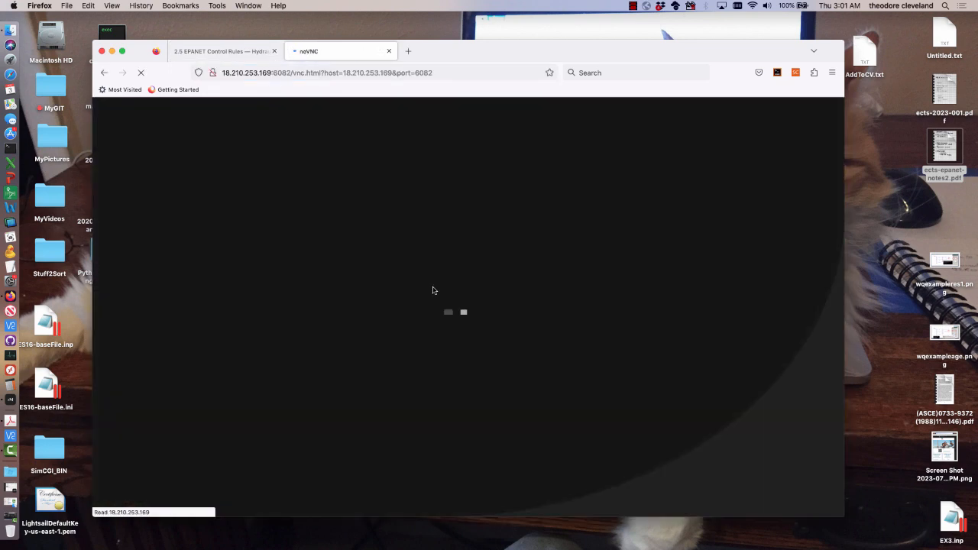
left_click(419, 355)
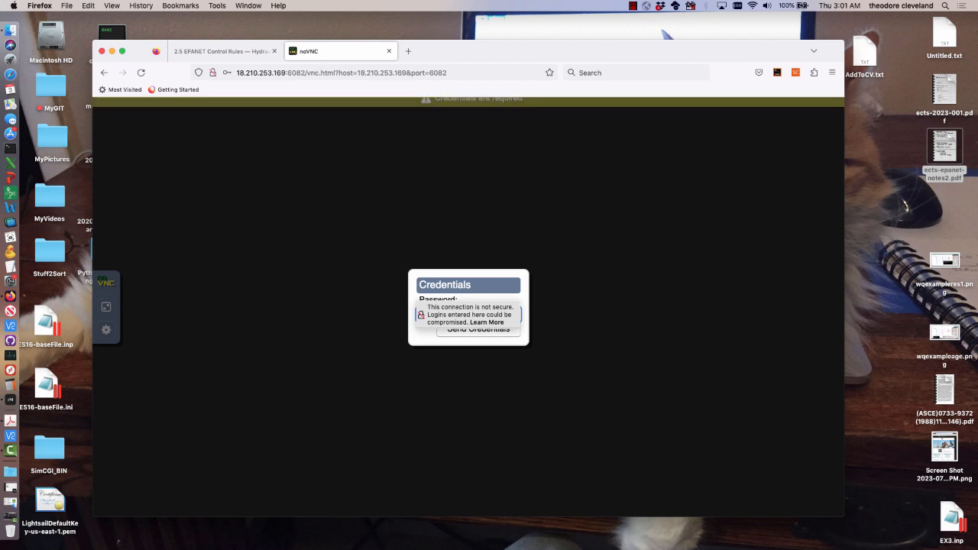
key("Return")
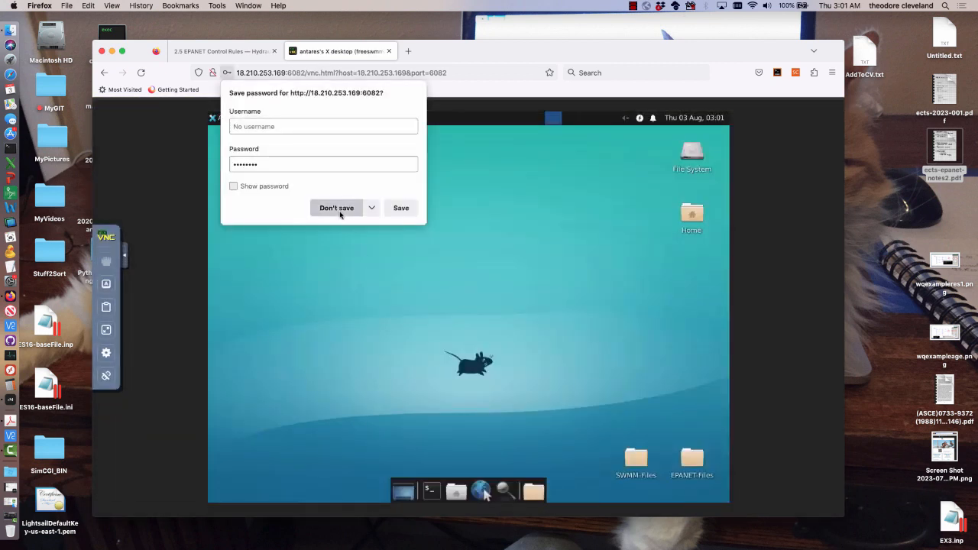
left_click(336, 210)
Launch EPANET 2.2 from the Wine programs on the remote desktop.
left_click(235, 118)
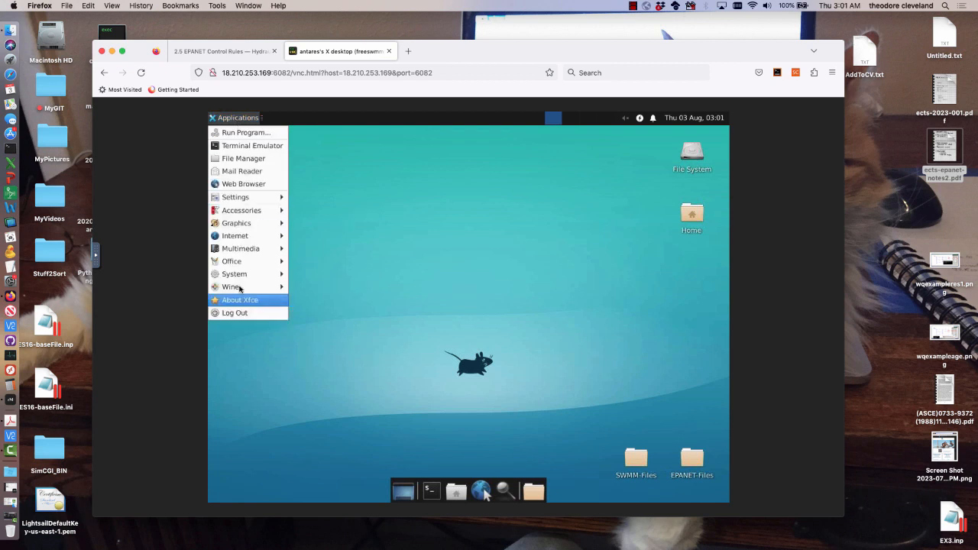
mouse_move(237, 287)
mouse_move(349, 287)
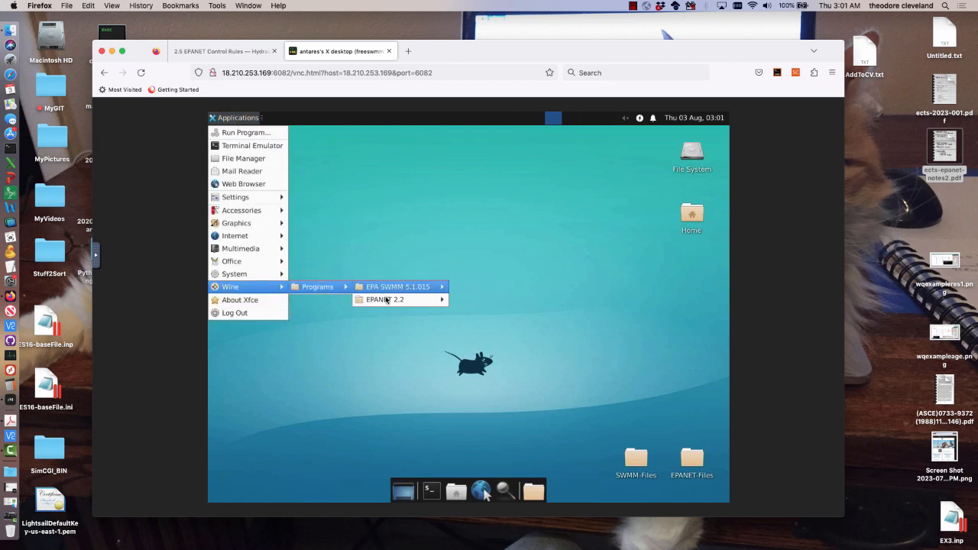
mouse_move(385, 300)
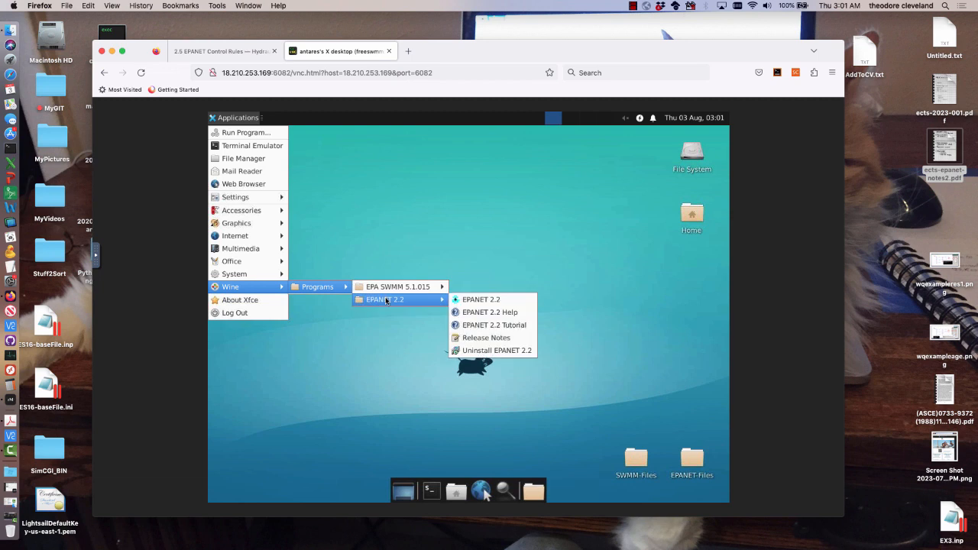
left_click(467, 300)
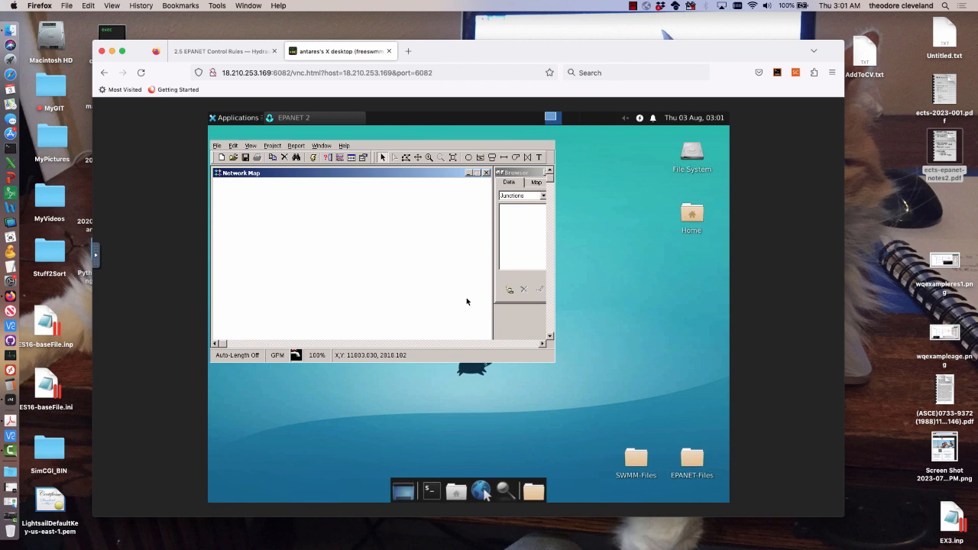
Open the network file Net1.net from the EX-CR1 folder.
left_click(216, 146)
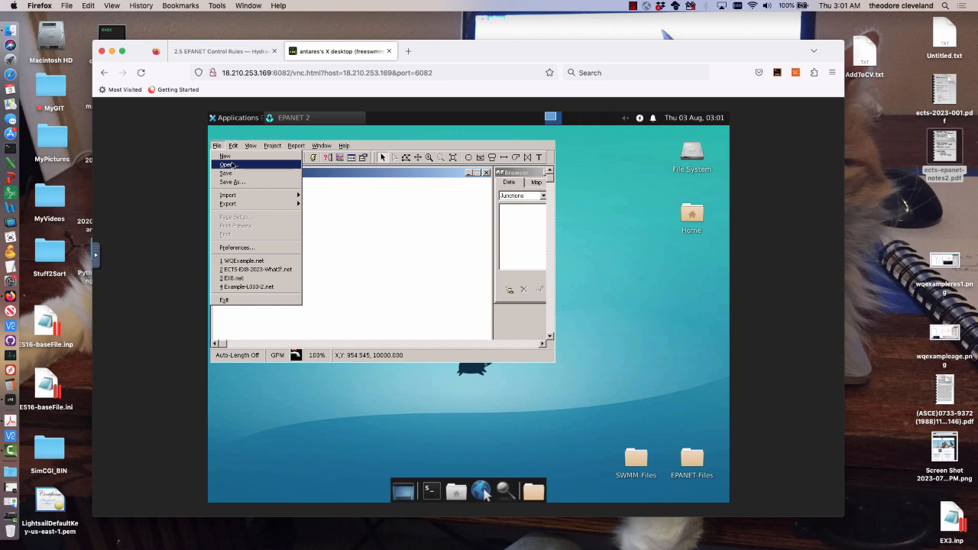
left_click(231, 165)
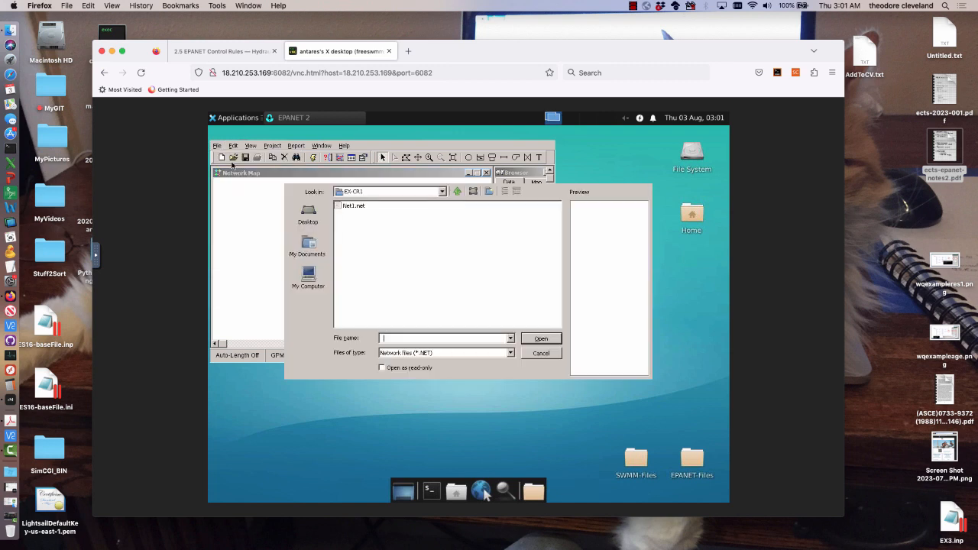
left_click(359, 208)
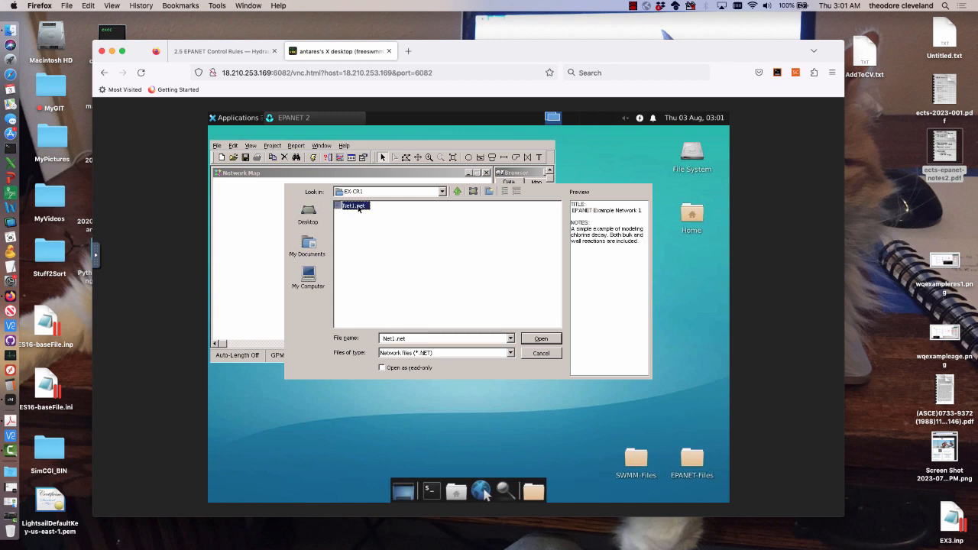
left_click(544, 341)
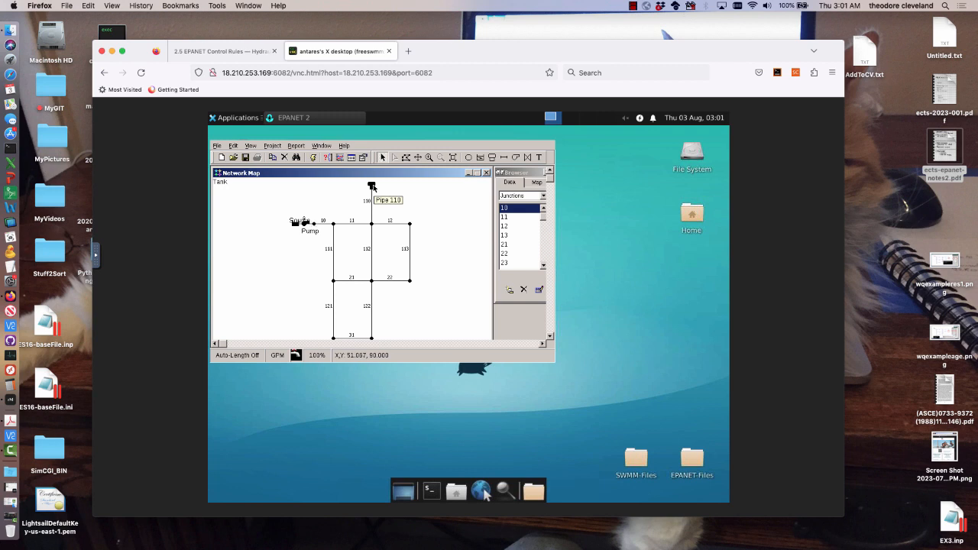
Examine the properties of the tank at the upper end of pipe 110, including its elevation and level limits.
left_click(372, 189)
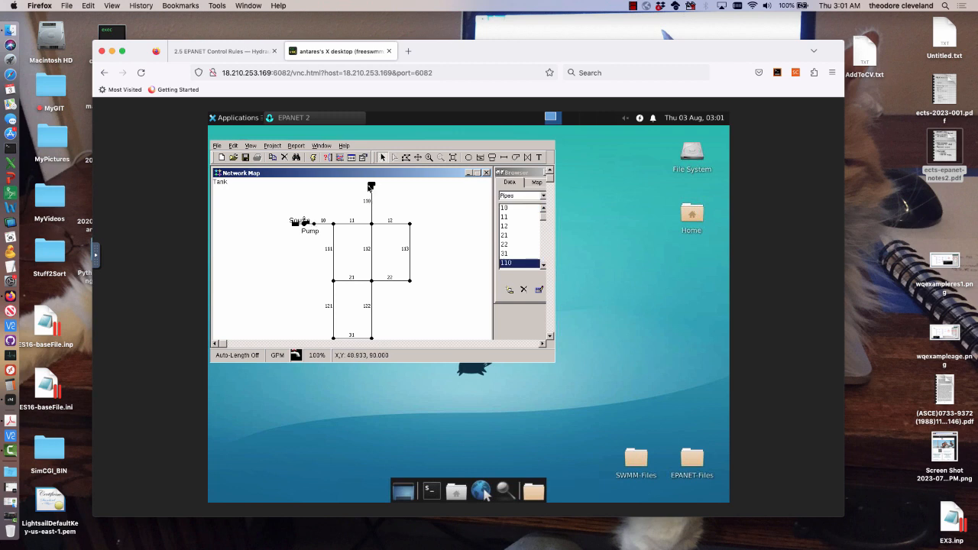
left_click(372, 187)
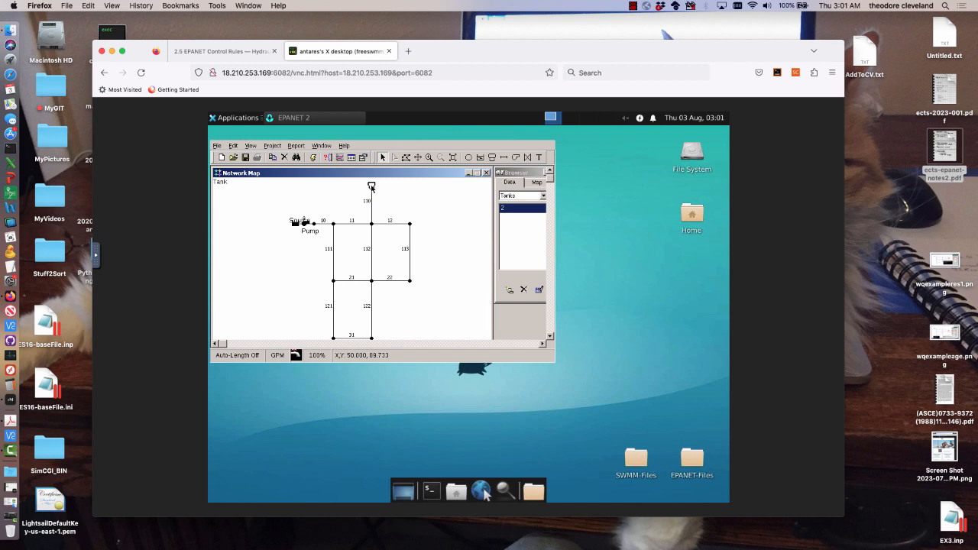
double_click(371, 187)
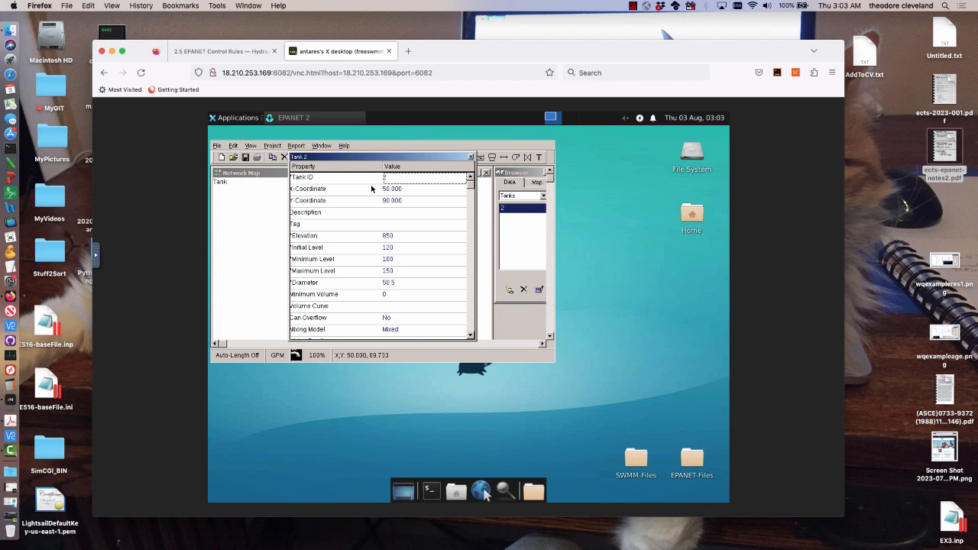
left_click(471, 156)
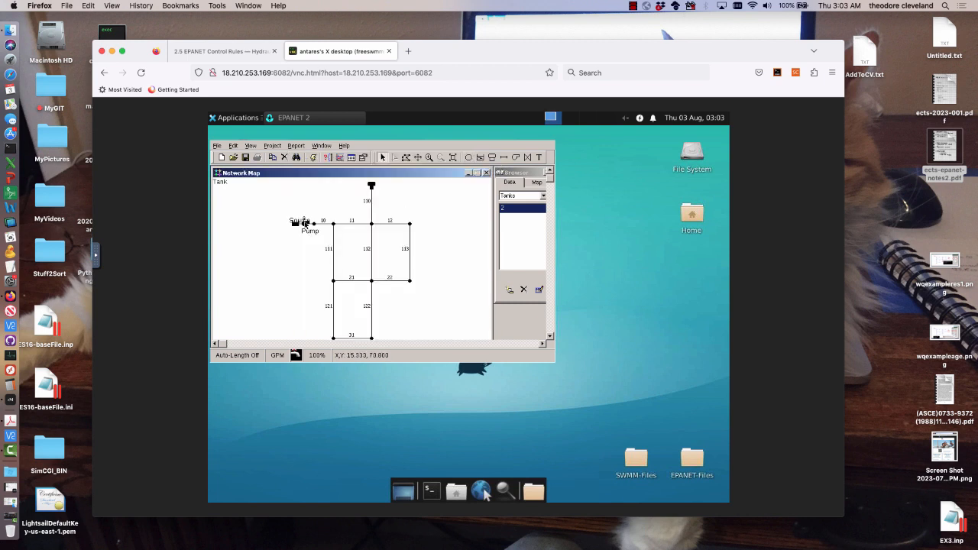
Examine the properties of pump 9, and recheck the tank's level settings.
double_click(304, 222)
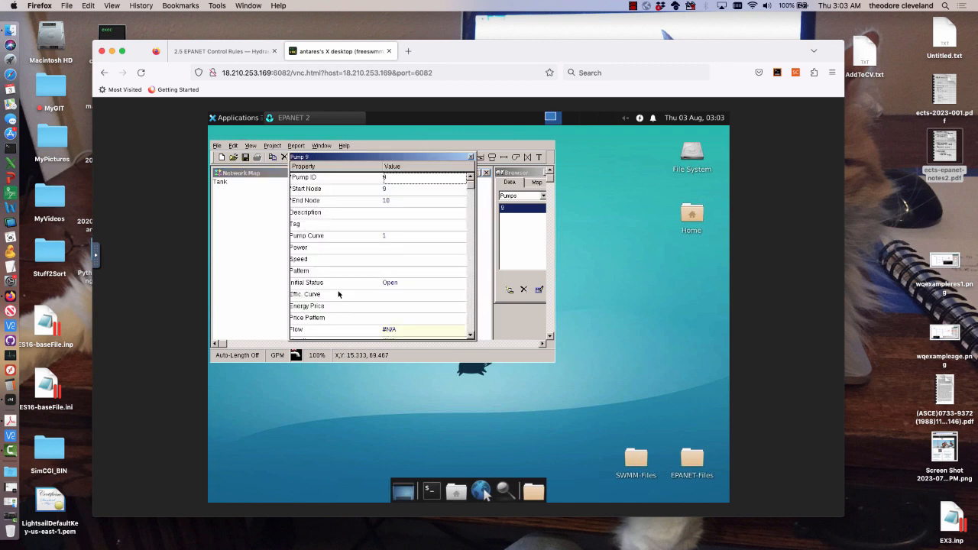
left_click(392, 178)
left_click(471, 158)
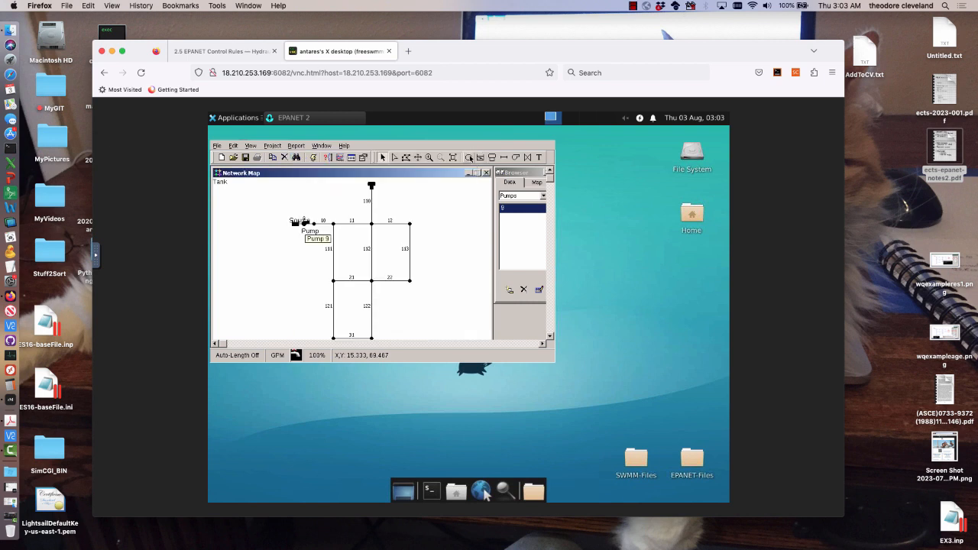
double_click(372, 186)
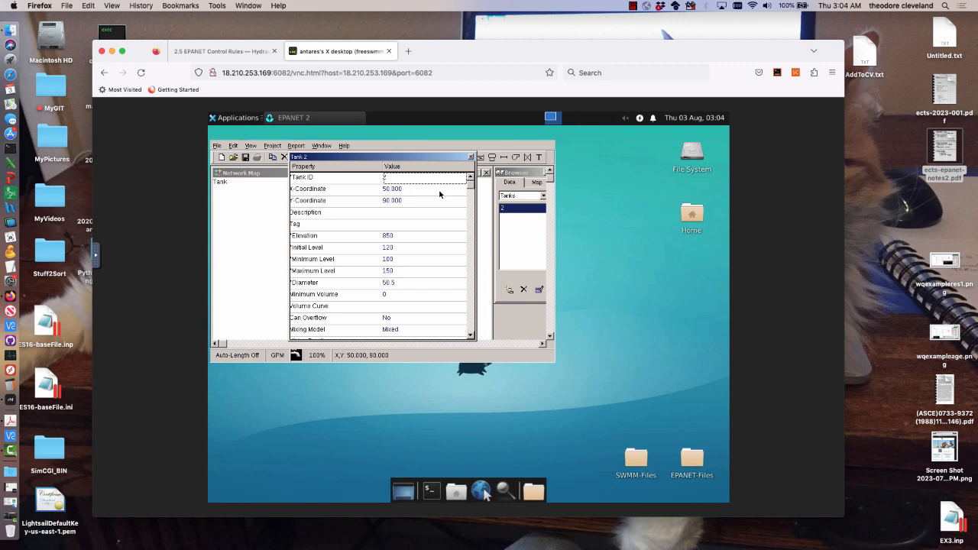
left_click(470, 157)
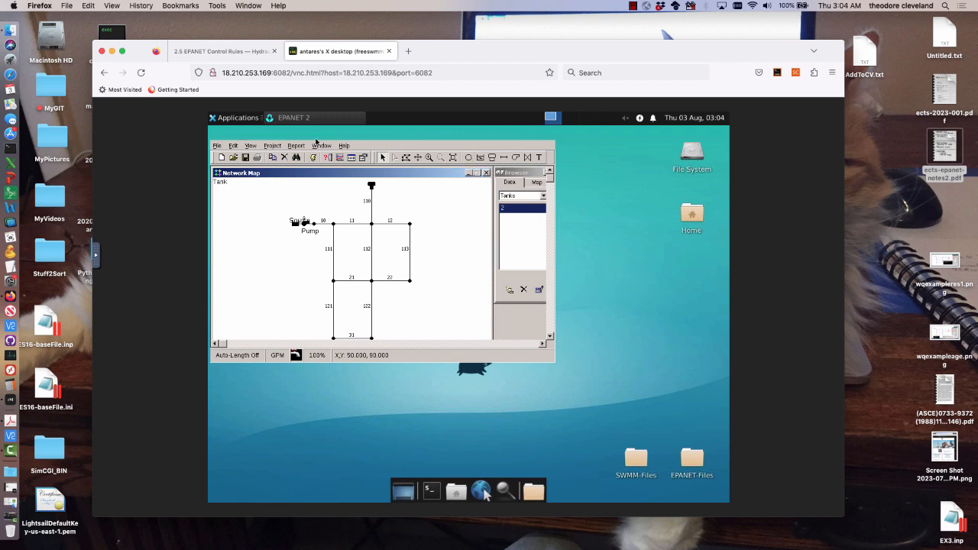
Review the project's Times options, including the total duration and hydraulic time step, and close them unchanged.
left_click(542, 197)
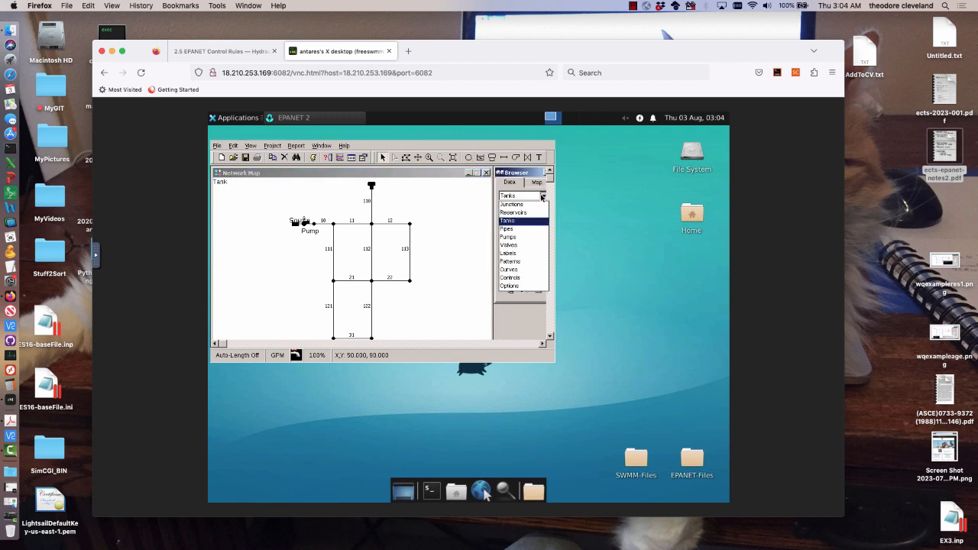
left_click(508, 287)
left_click(510, 236)
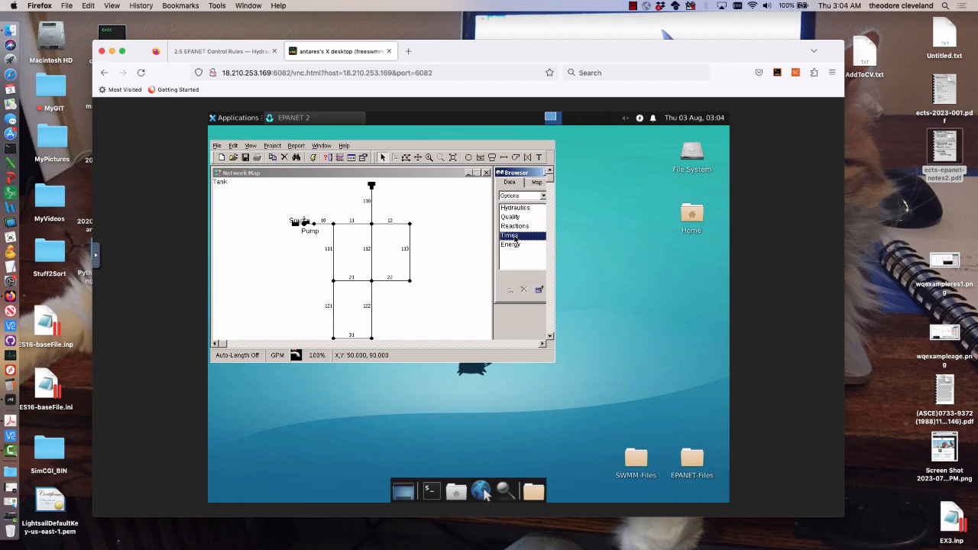
double_click(514, 238)
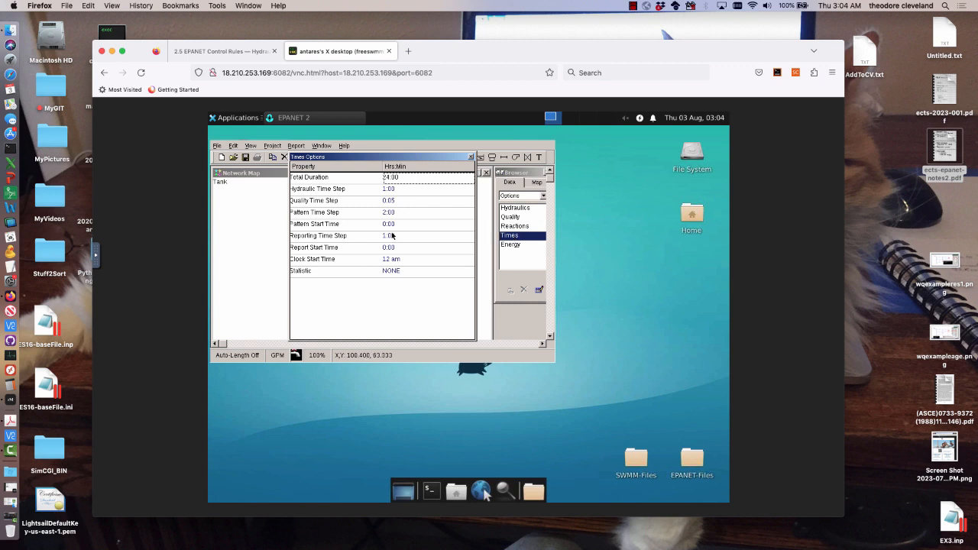
left_click(417, 189)
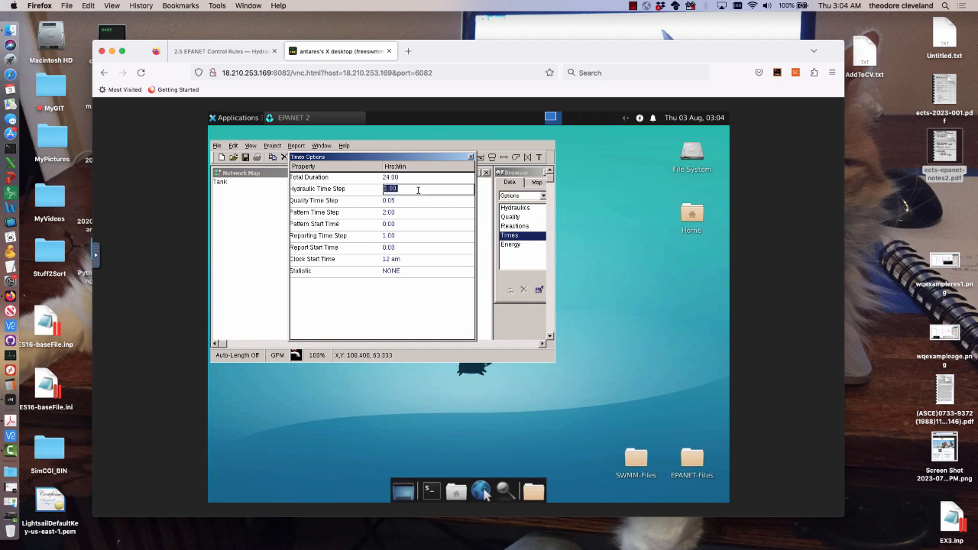
left_click(470, 157)
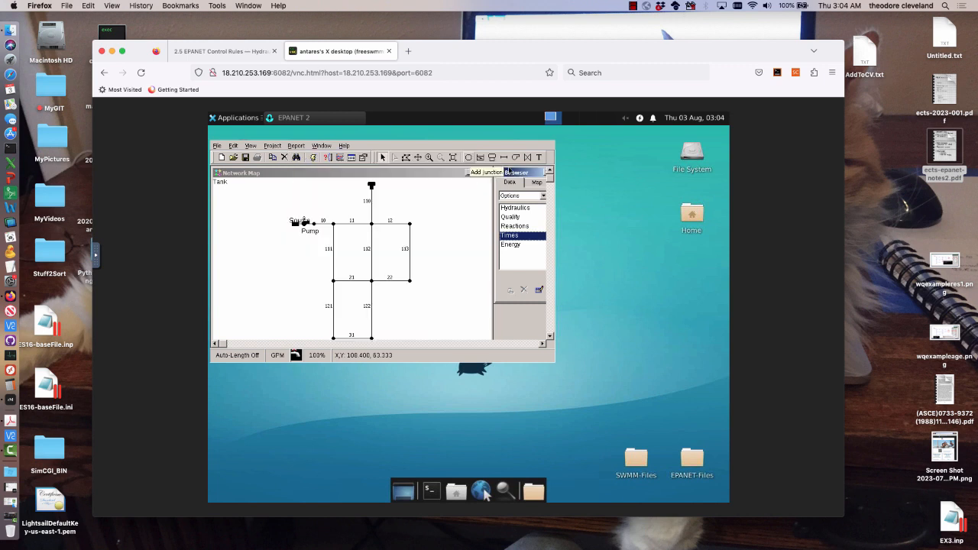
Examine the project's Simple control statements linking the pump to the tank level, and close the editor without changes.
left_click(541, 196)
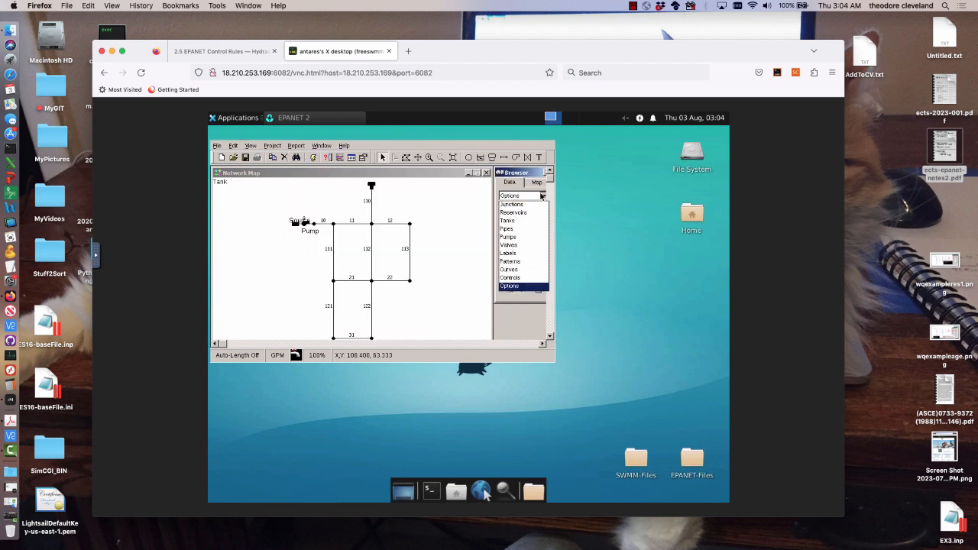
left_click(506, 278)
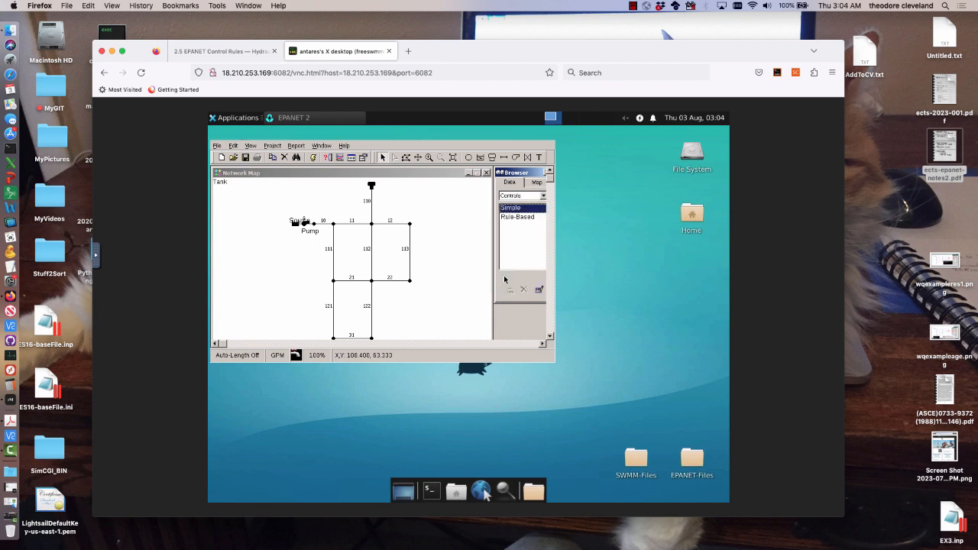
double_click(522, 211)
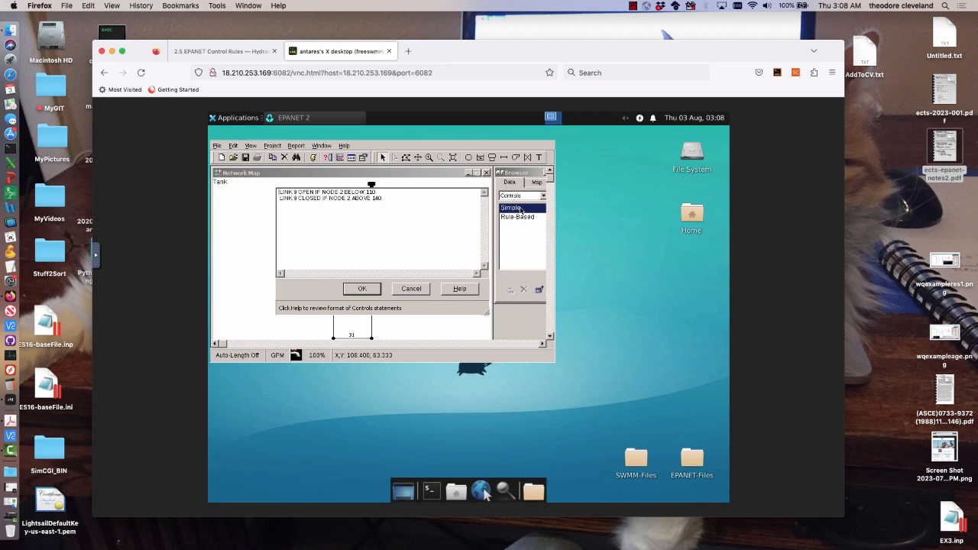
left_click(411, 288)
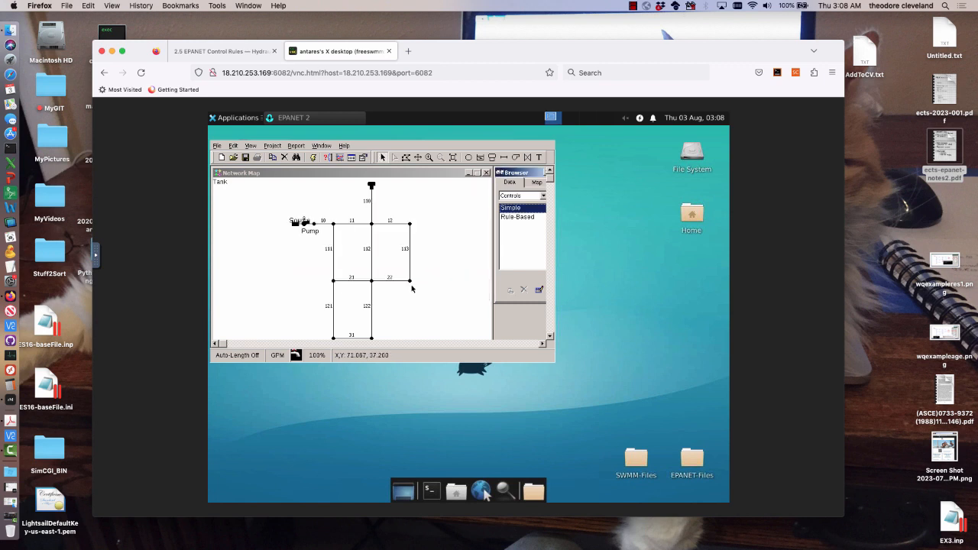
Run the hydraulic simulation of the network and dismiss the run status message.
left_click(313, 158)
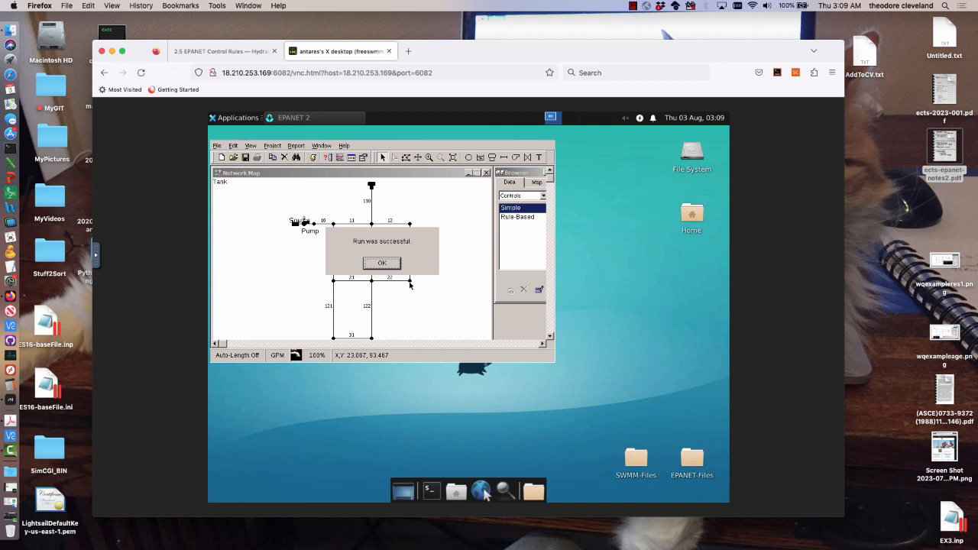
left_click(382, 263)
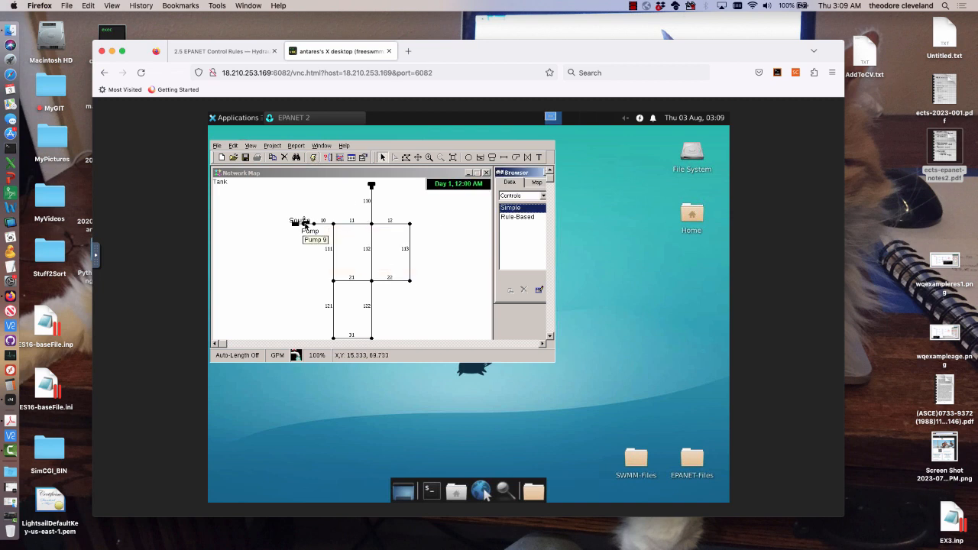
Graph the Flow of pump 9 as a time series, examine the plot, and close it.
left_click(304, 223)
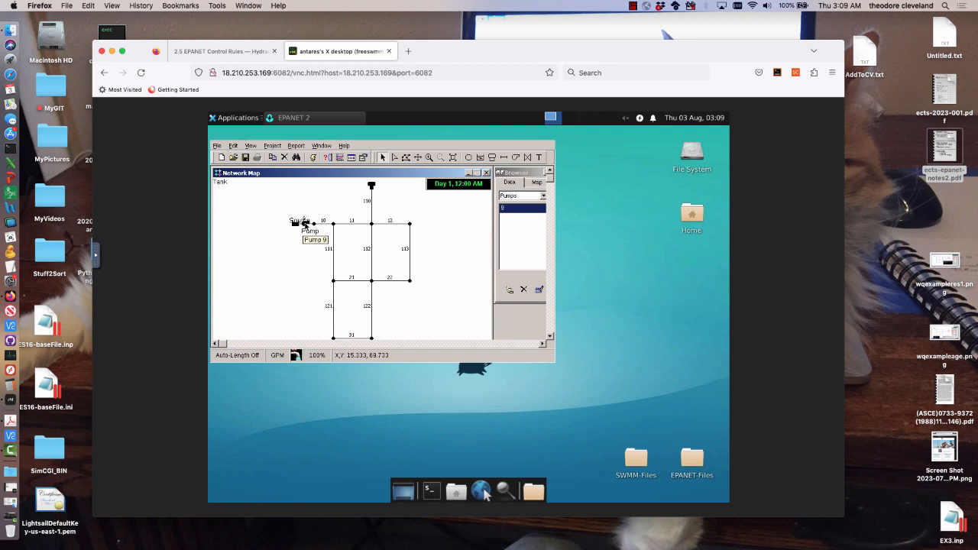
left_click(339, 159)
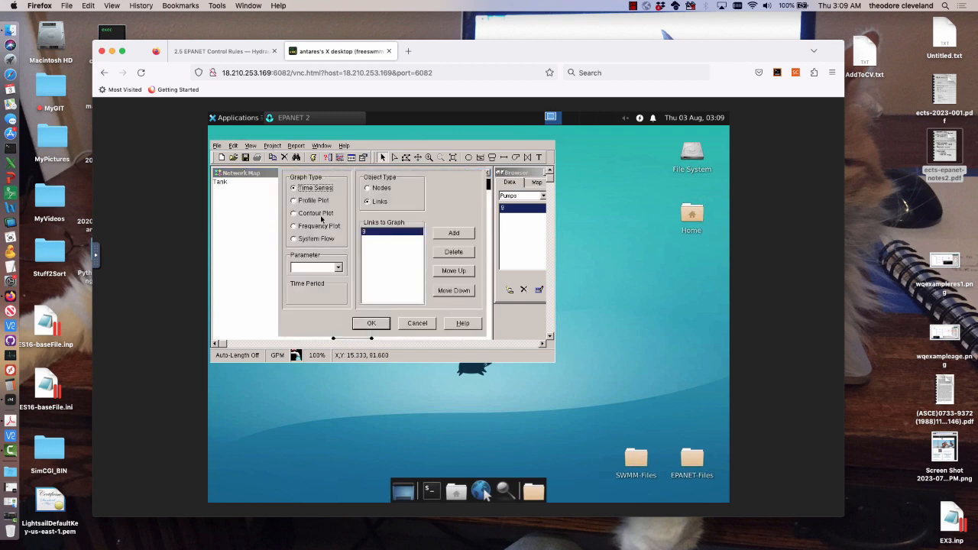
left_click(337, 267)
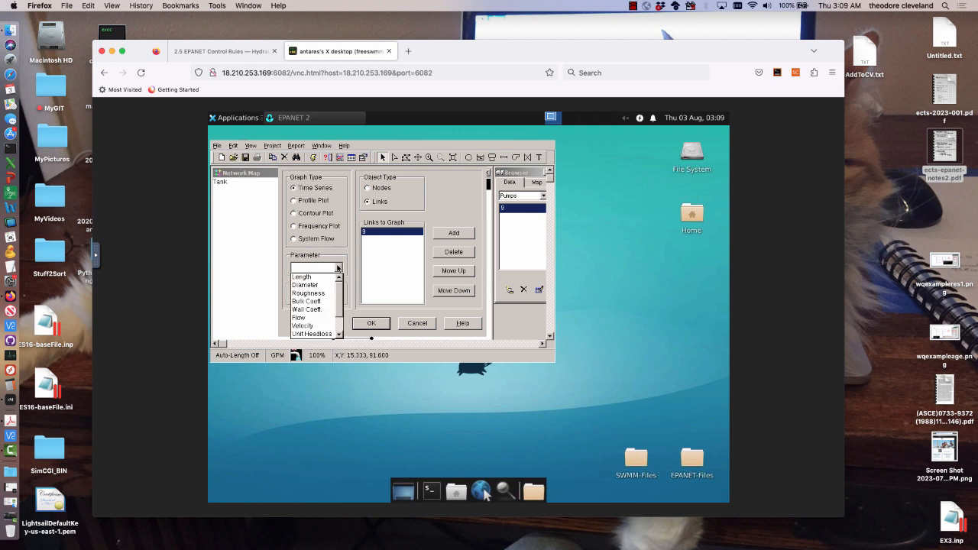
left_click(311, 318)
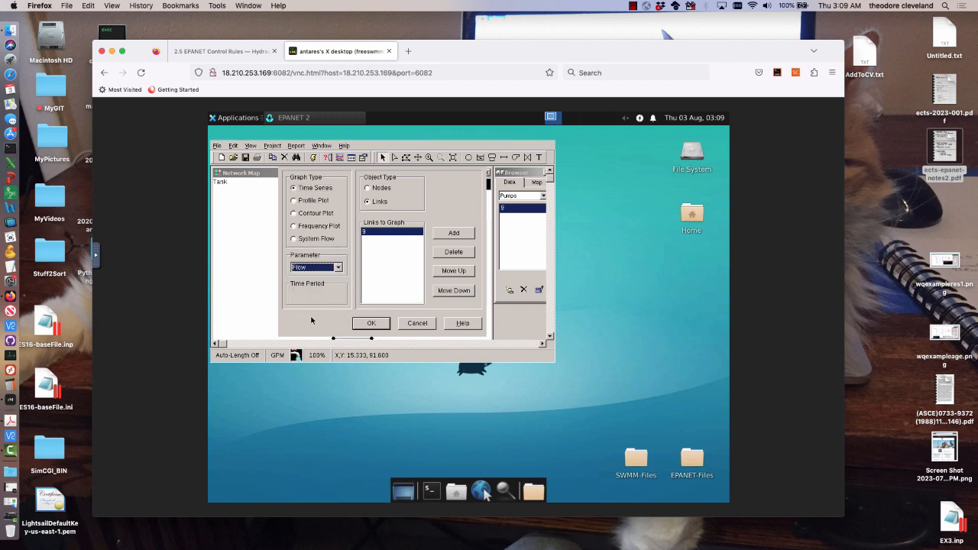
left_click(371, 324)
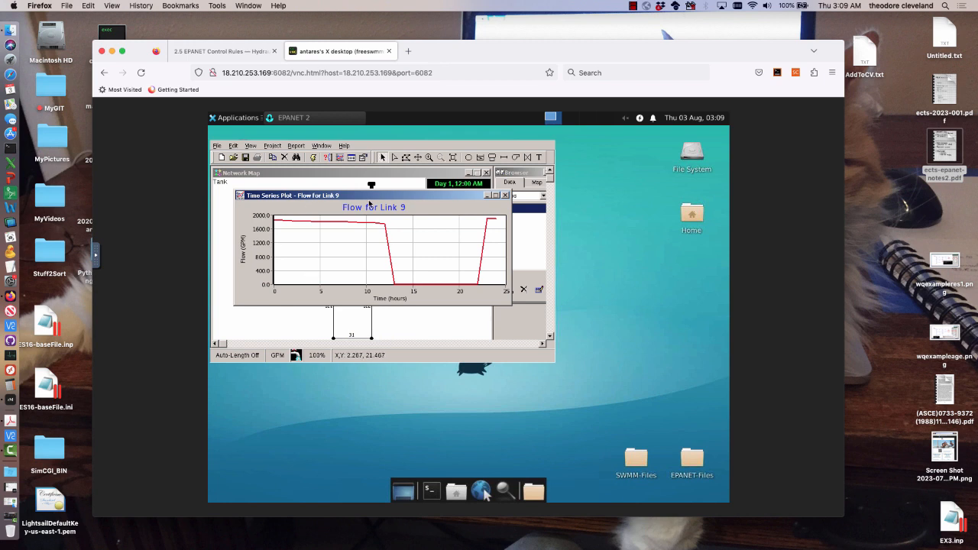
left_click(506, 196)
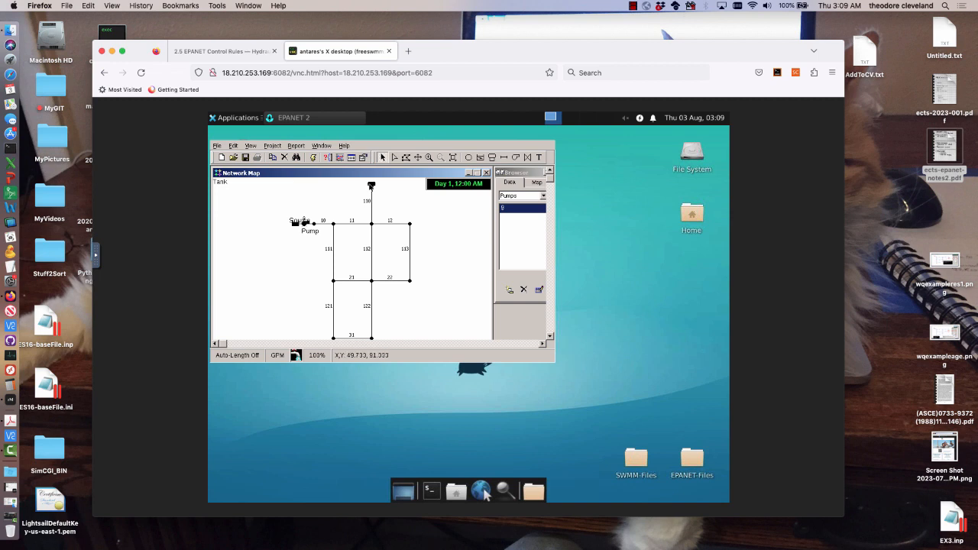
Graph the Head of tank node 2 as a time series, examine the plot, and close it.
left_click(371, 185)
left_click(338, 158)
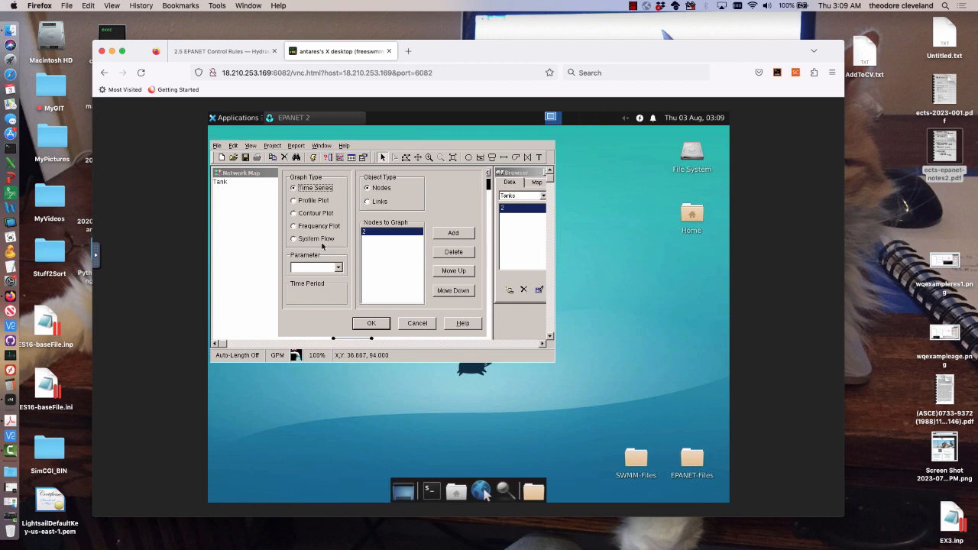
left_click(337, 268)
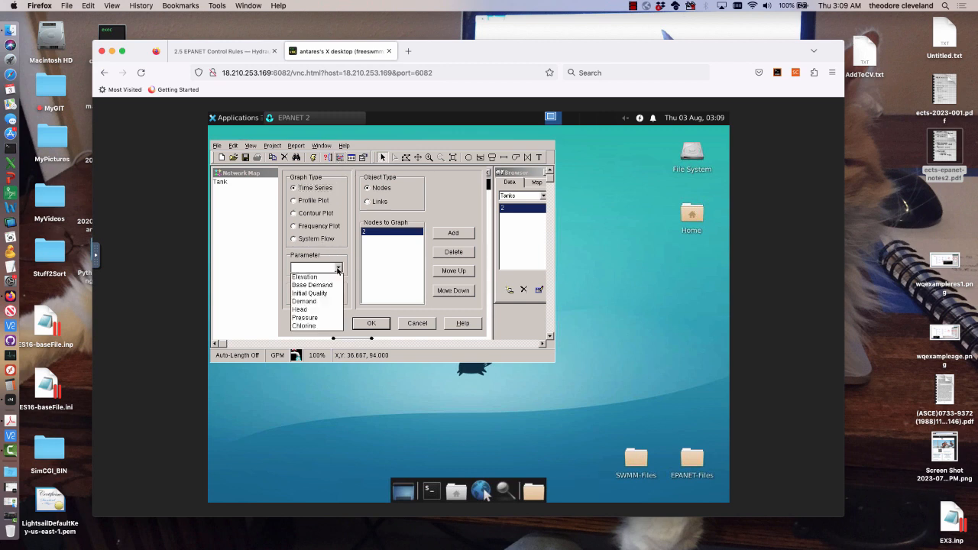
left_click(314, 309)
left_click(372, 323)
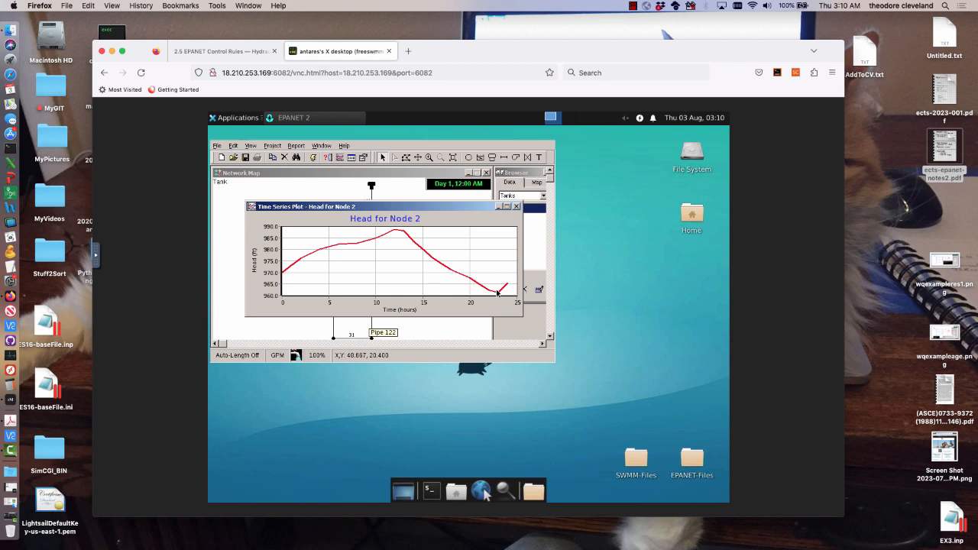
left_click(517, 207)
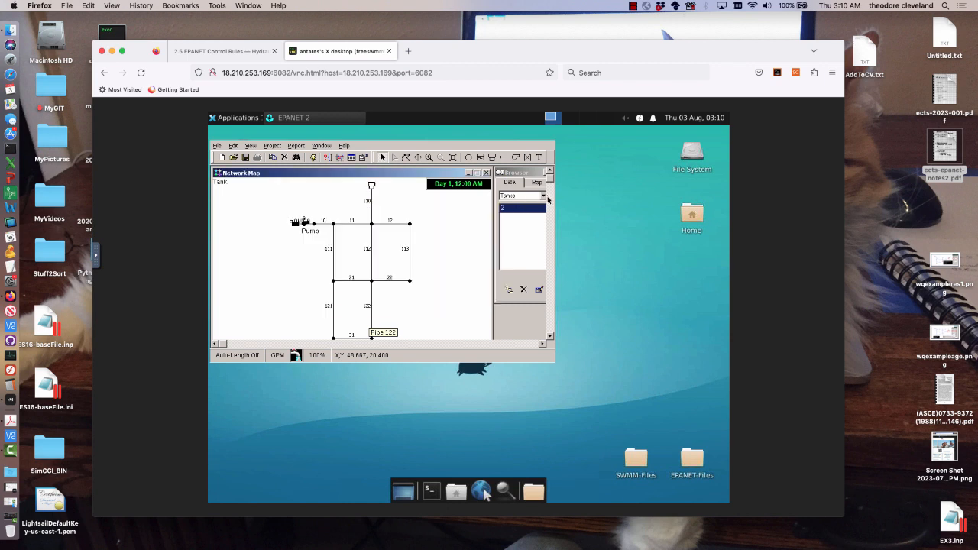
Set the project's Total Duration to 96:00 in the Times options, and rerun the simulation, dismissing the run message.
left_click(542, 197)
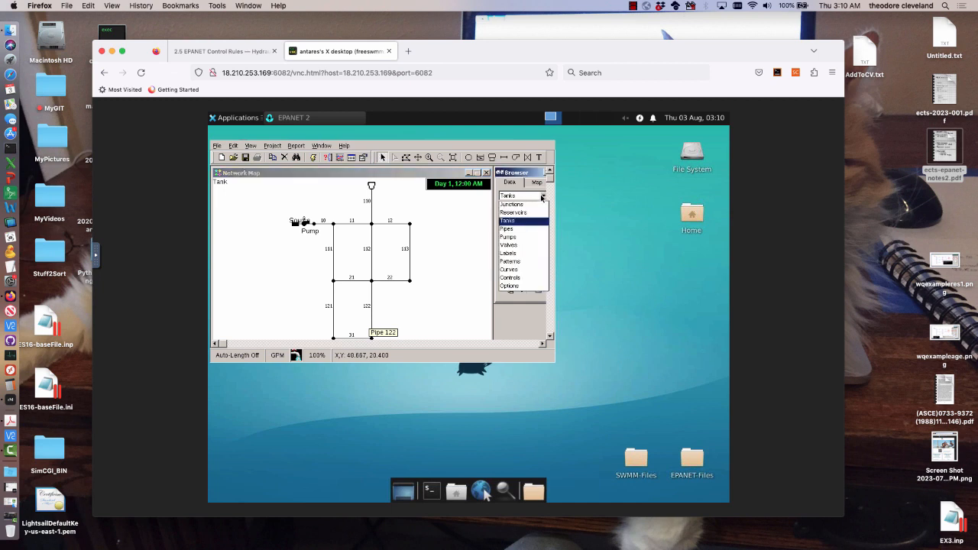
left_click(517, 288)
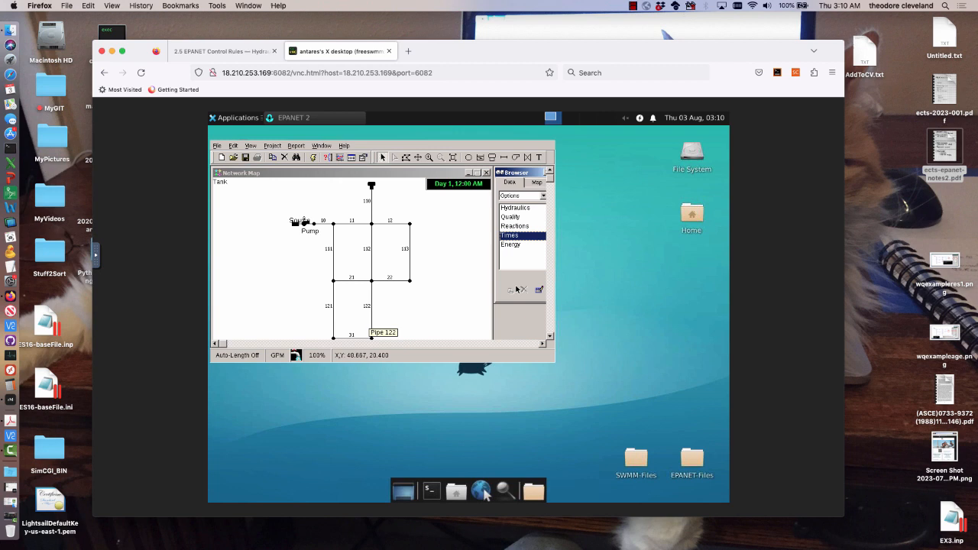
double_click(511, 236)
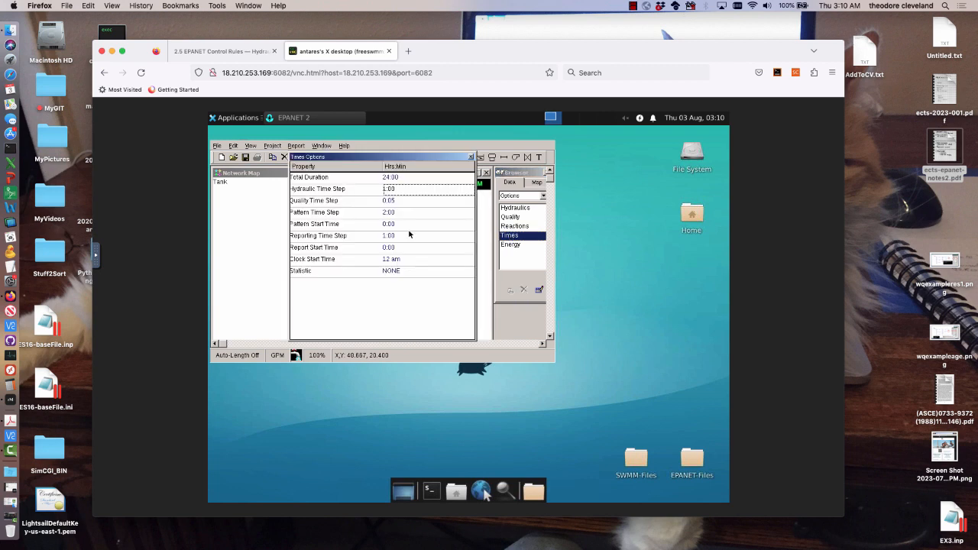
left_click(409, 177)
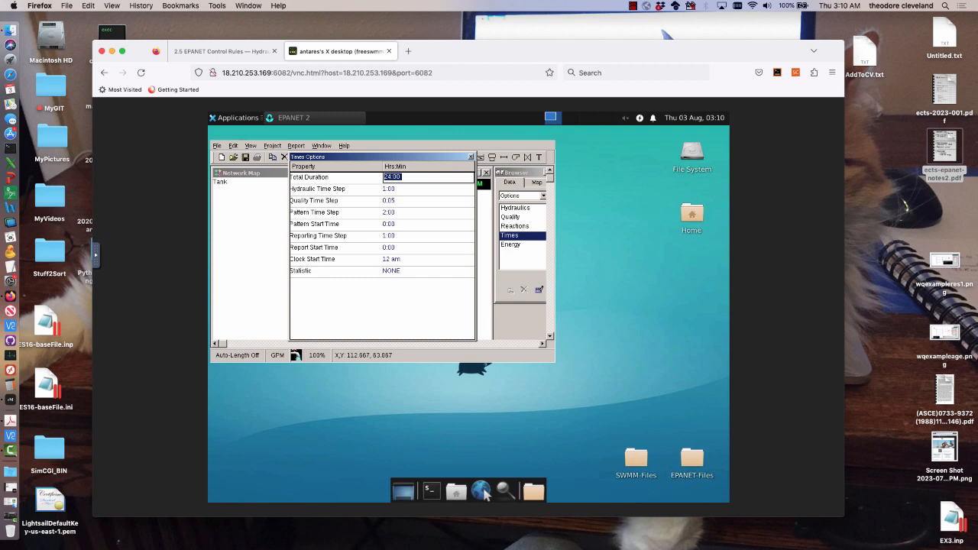
type("96:000")
key("BackSpace")
left_click(471, 157)
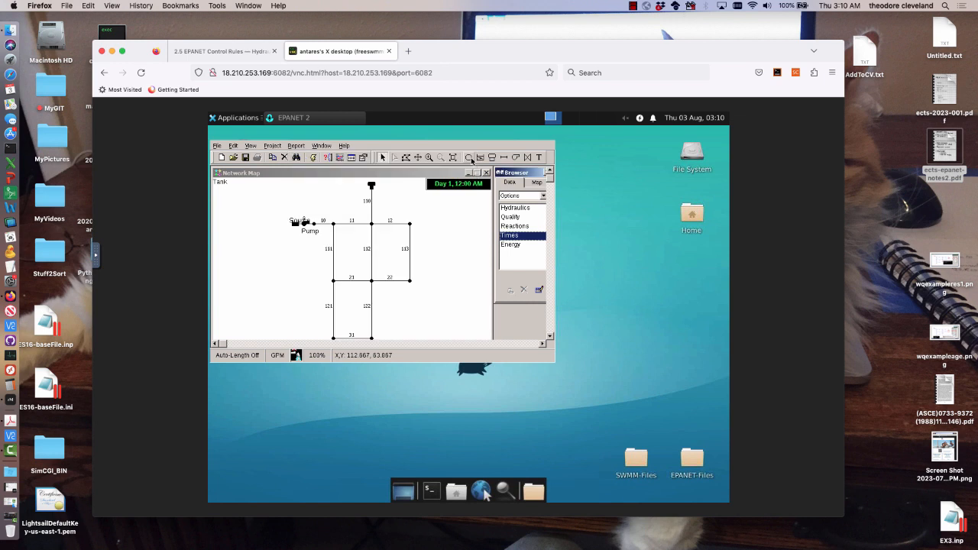
left_click(313, 158)
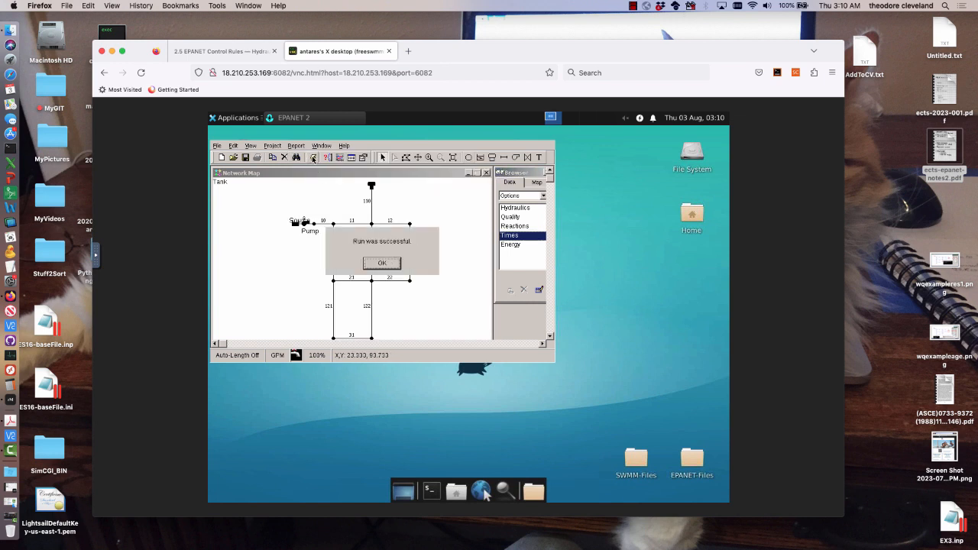
left_click(389, 264)
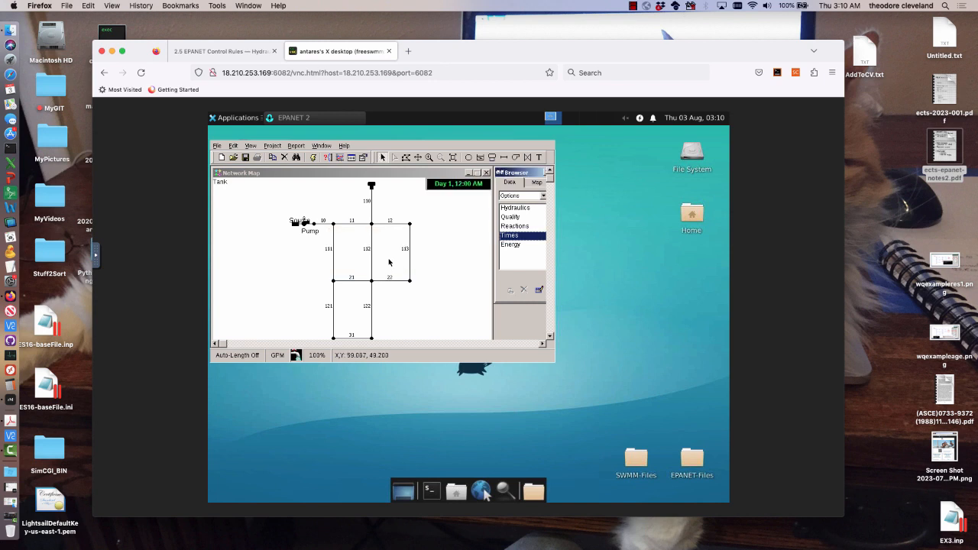
Plot the tank's Head as a time series over the extended simulation, and move the graph clear of the project data list.
left_click(371, 187)
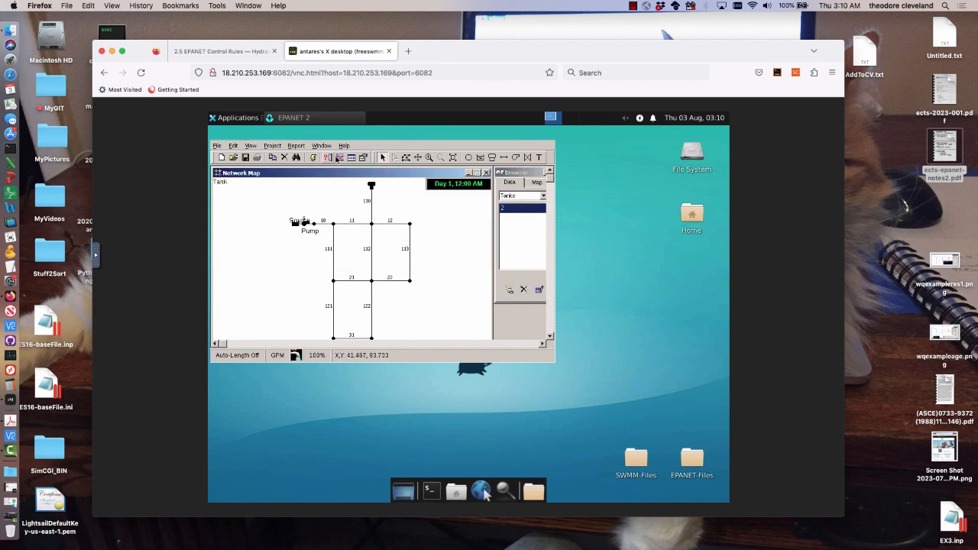
left_click(339, 158)
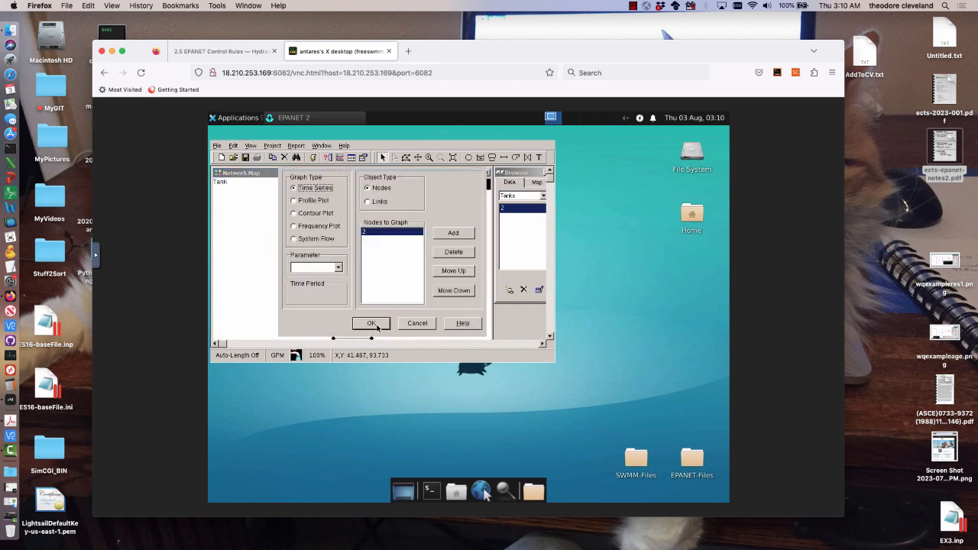
left_click(338, 267)
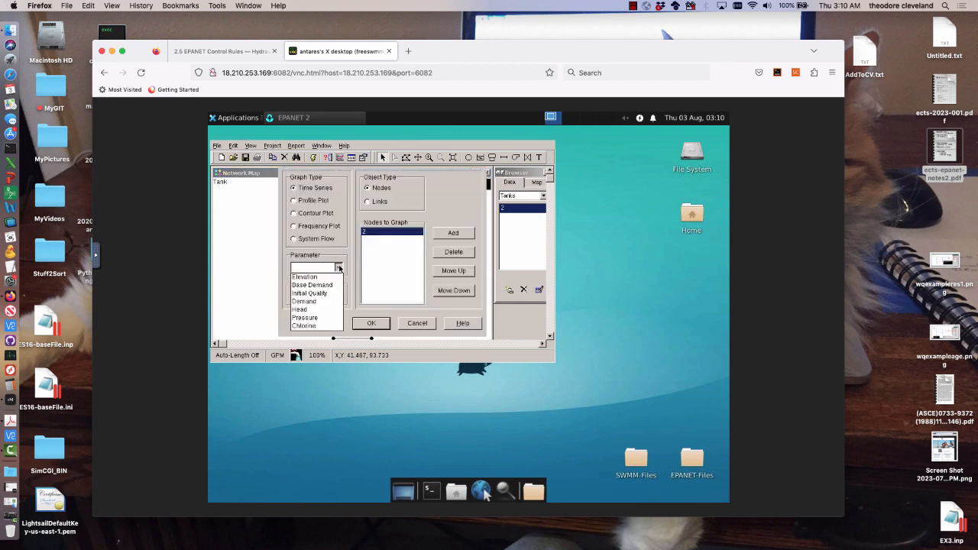
left_click(325, 310)
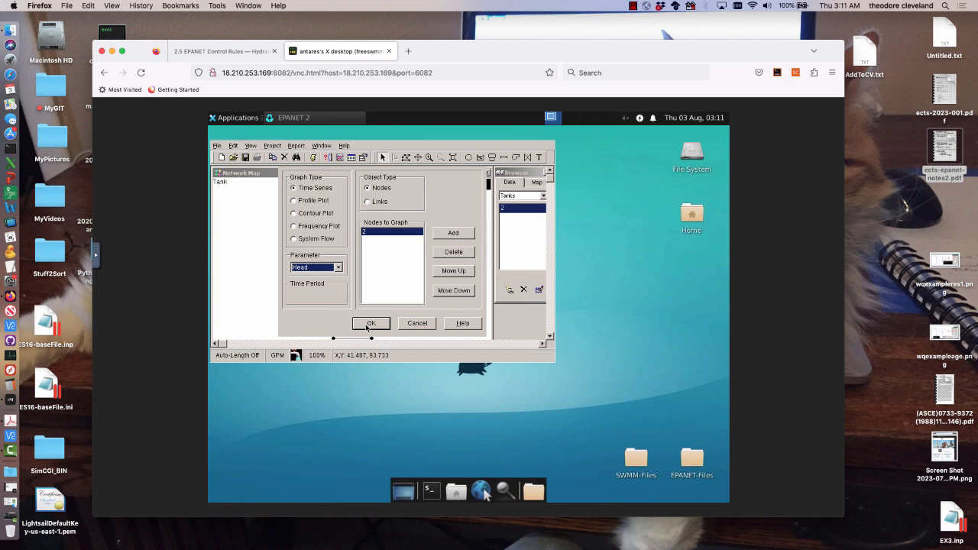
left_click(369, 323)
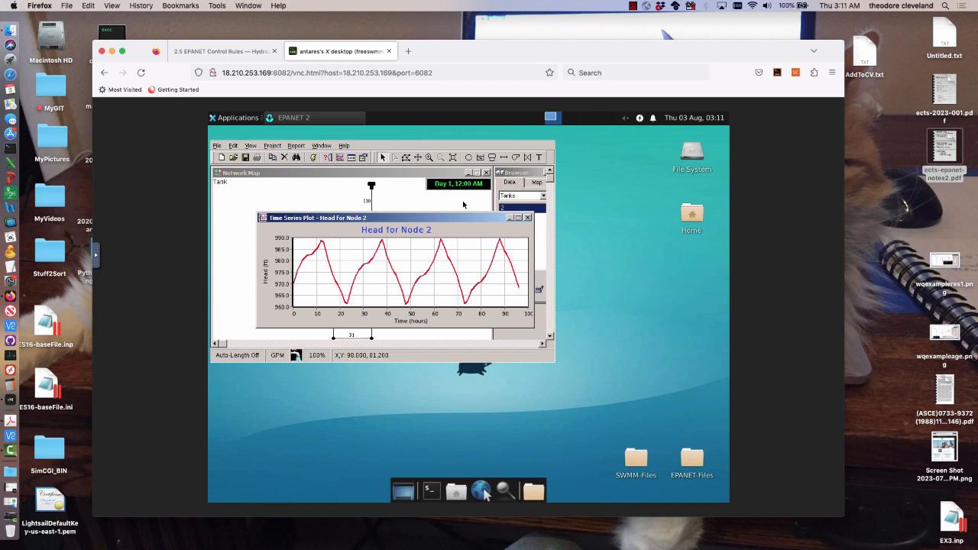
left_click_drag(463, 217, 417, 195)
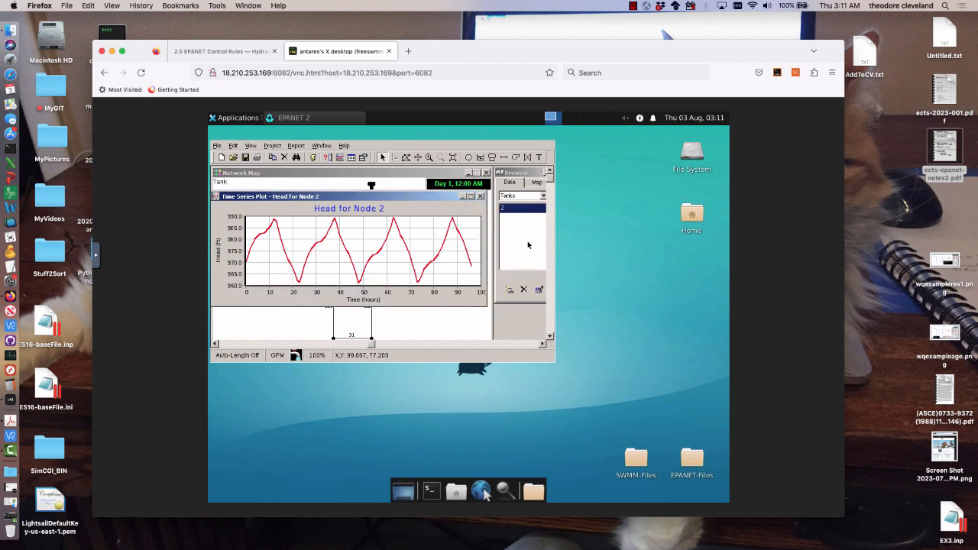
Edit the Simple controls so that link 9 closes if node 2 is above 130, and accept the change.
left_click(544, 198)
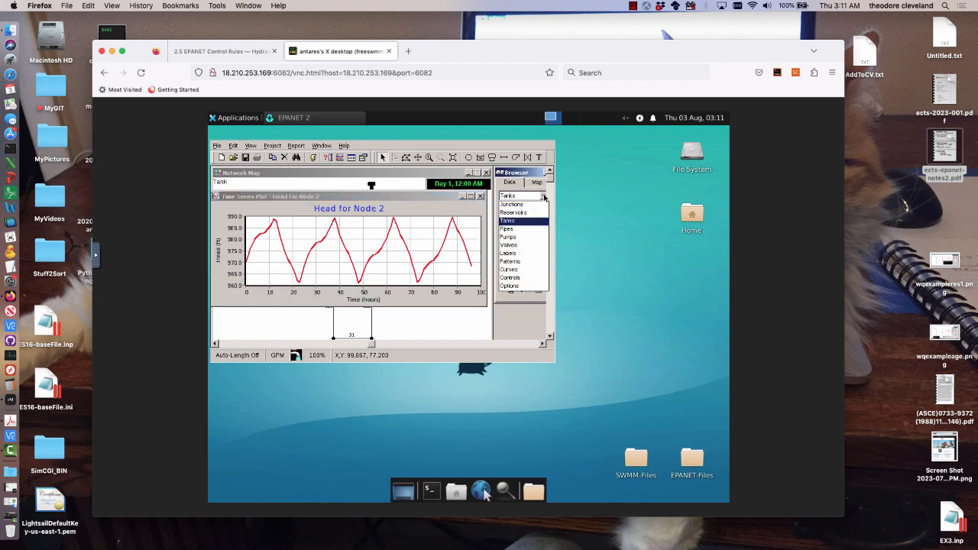
left_click(524, 278)
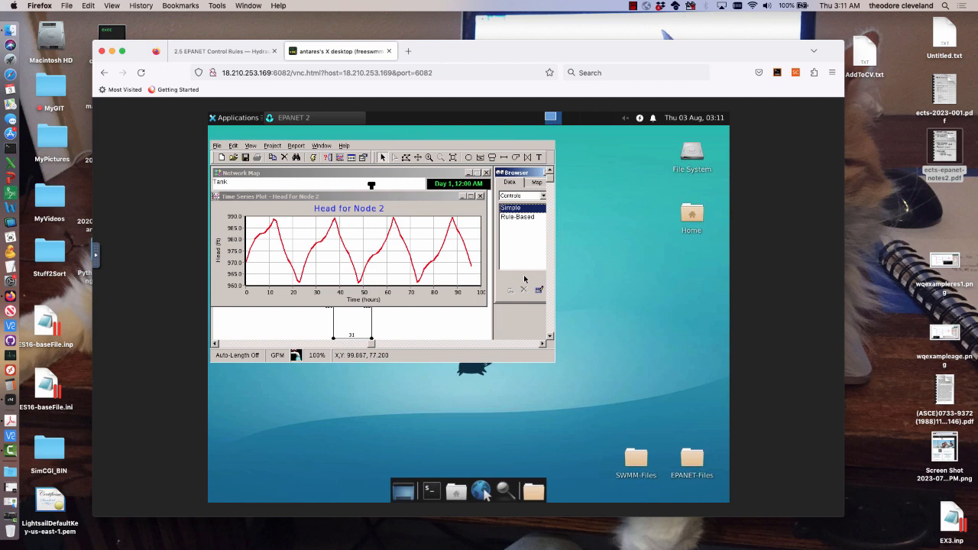
double_click(522, 208)
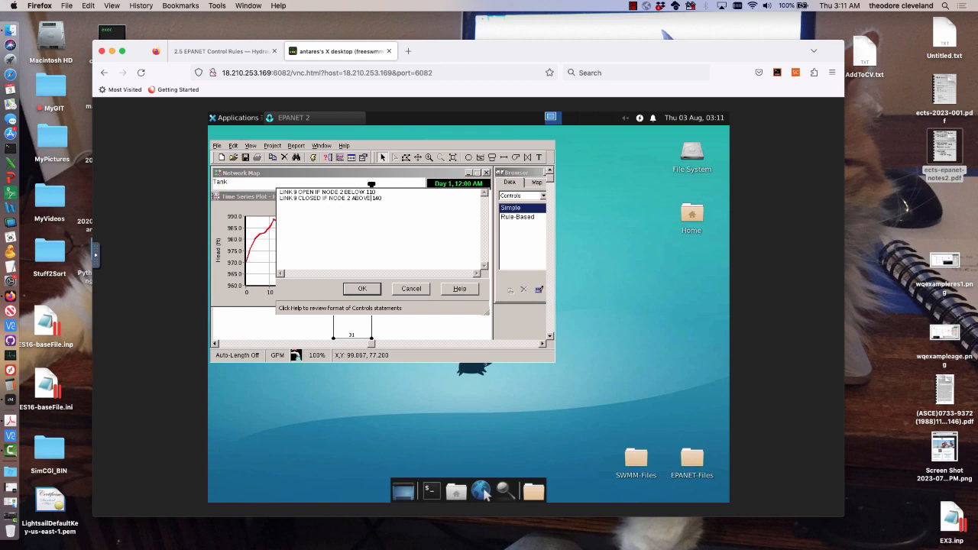
key("BackSpace")
key("BackSpace")
type("3")
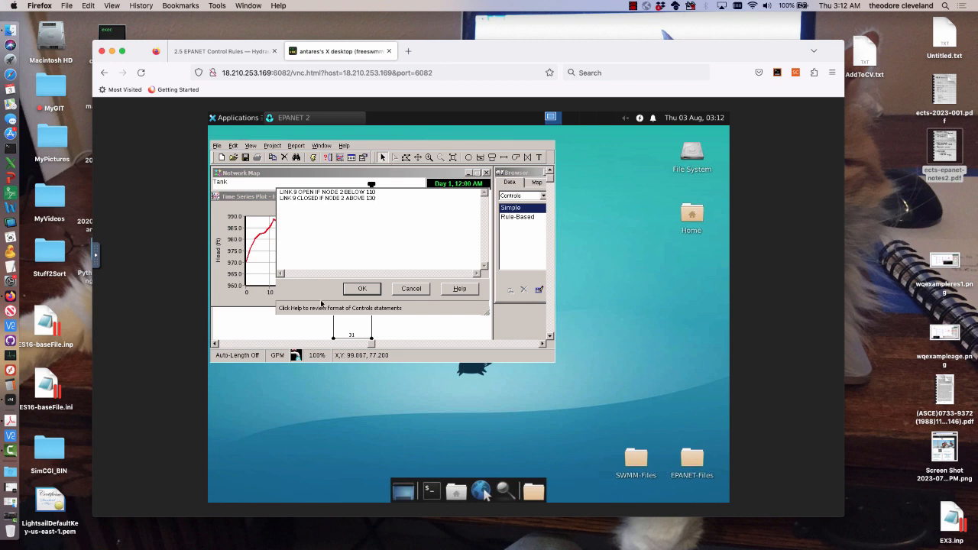
left_click(354, 290)
left_click(359, 289)
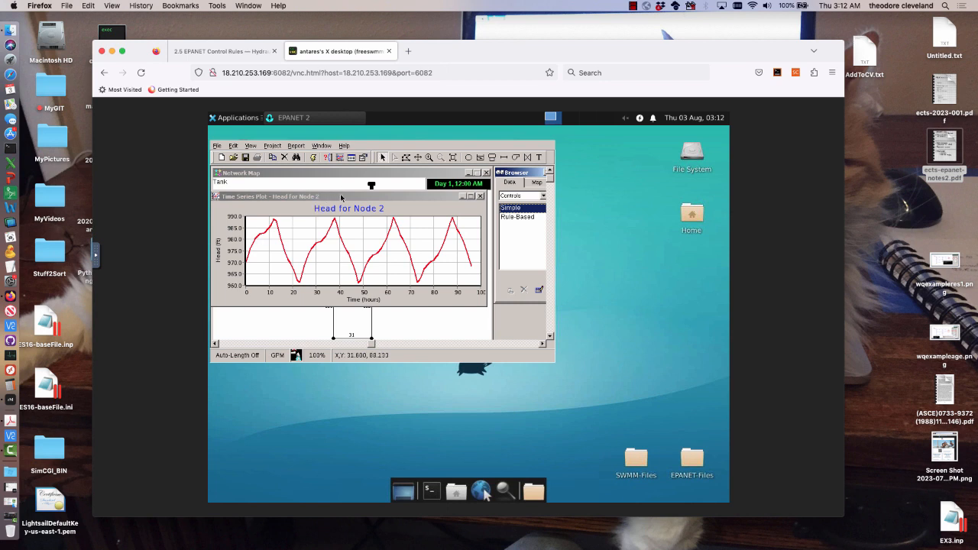
Move and shrink the tank head graph to uncover the pump, and plot pump 9's Flow as a time series.
left_click_drag(341, 198, 407, 257)
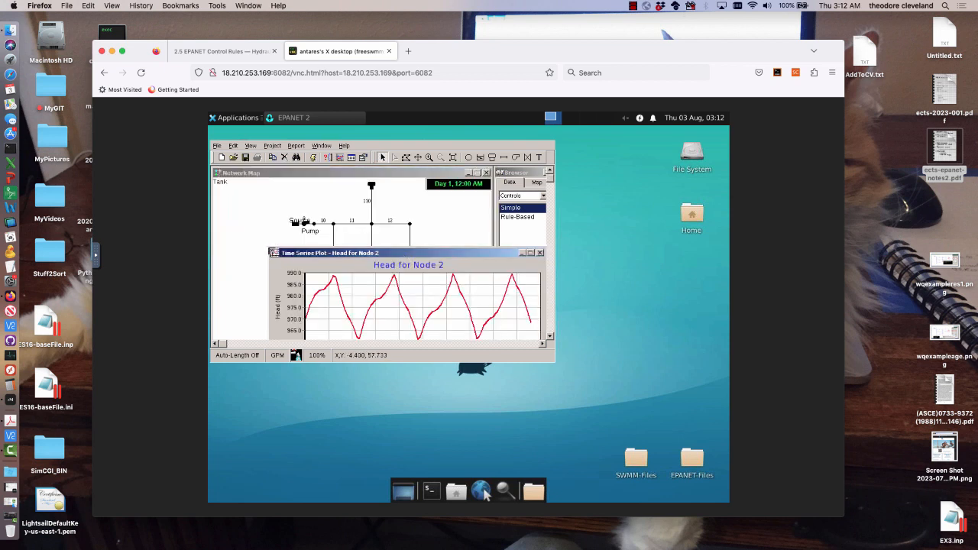
left_click_drag(337, 252, 352, 270)
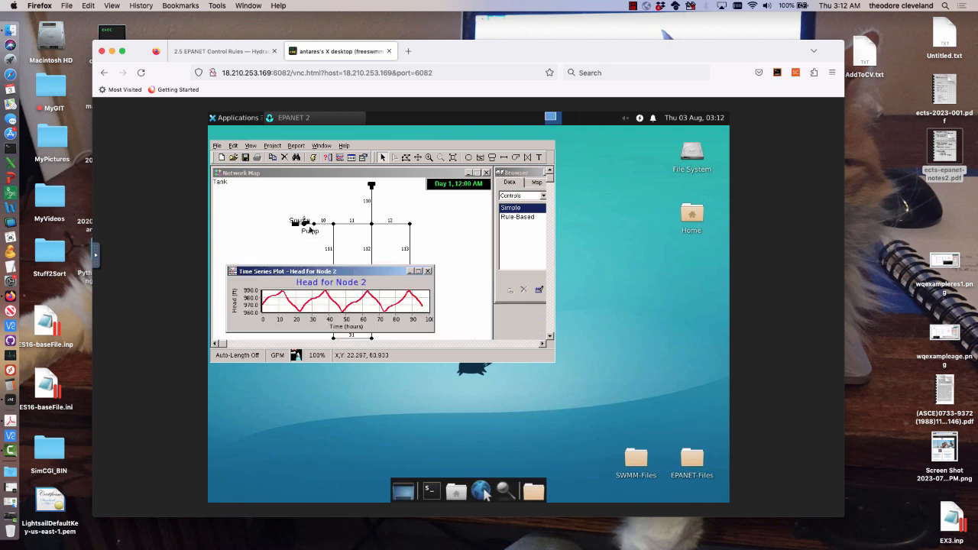
left_click(306, 223)
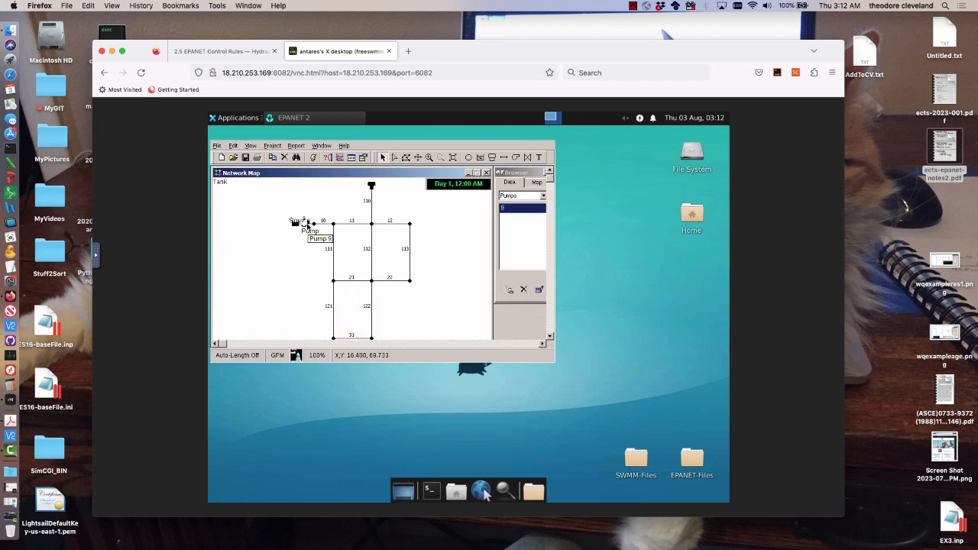
left_click(339, 157)
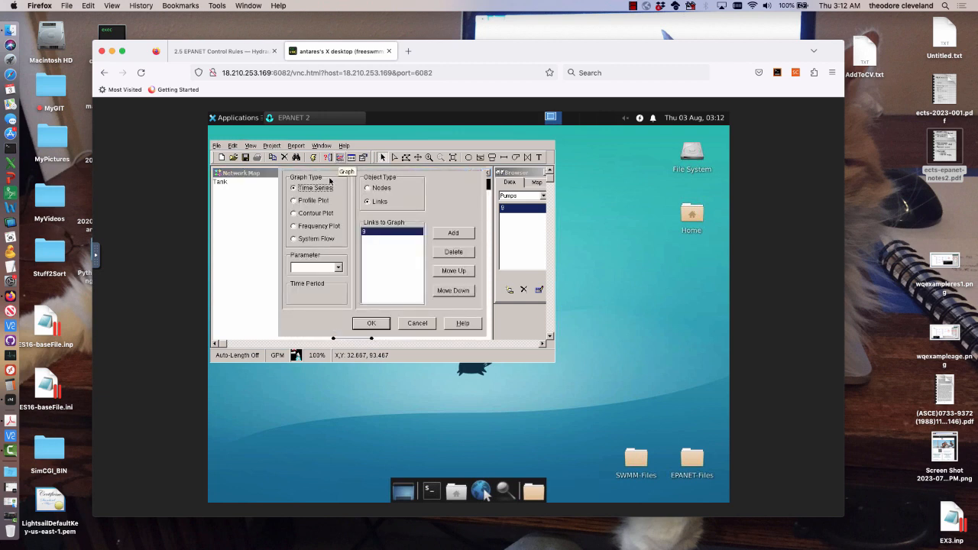
left_click(337, 268)
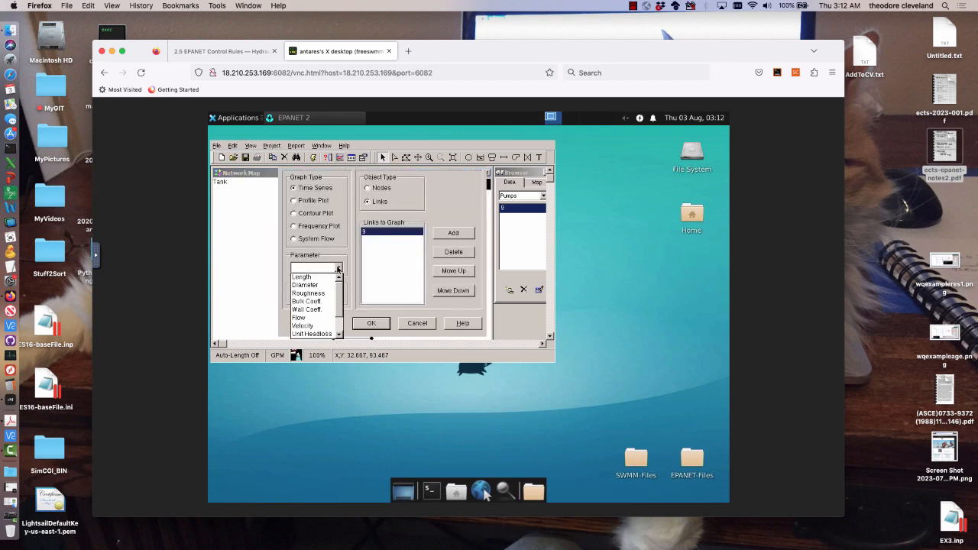
left_click(318, 322)
left_click(371, 323)
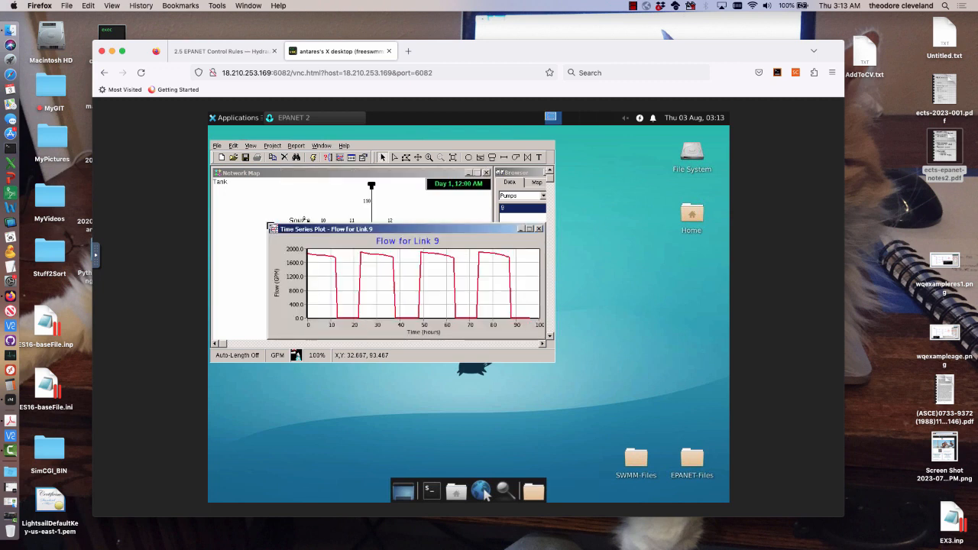
left_click_drag(272, 229, 314, 278)
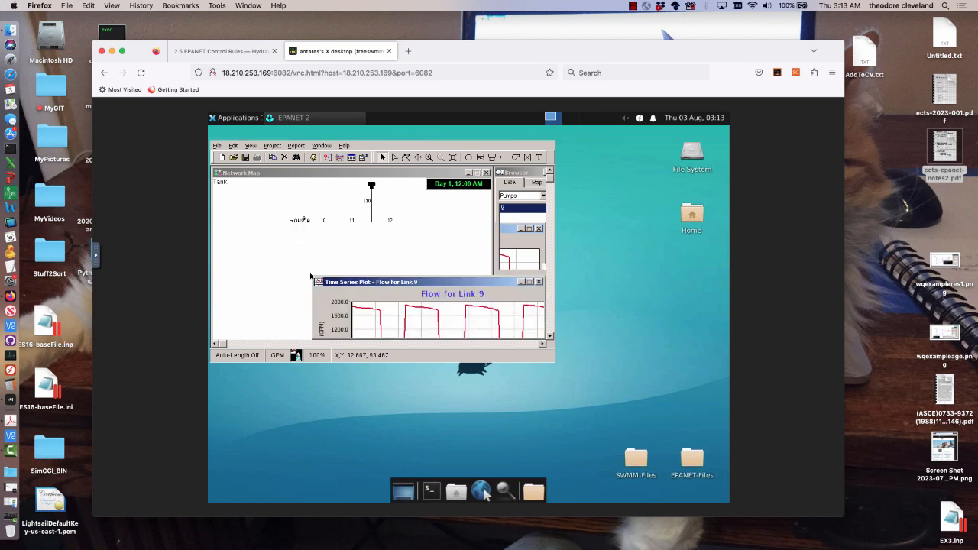
Minimize the network map and arrange the pump flow graph directly above a widened tank head graph for comparison.
left_click_drag(433, 285, 433, 192)
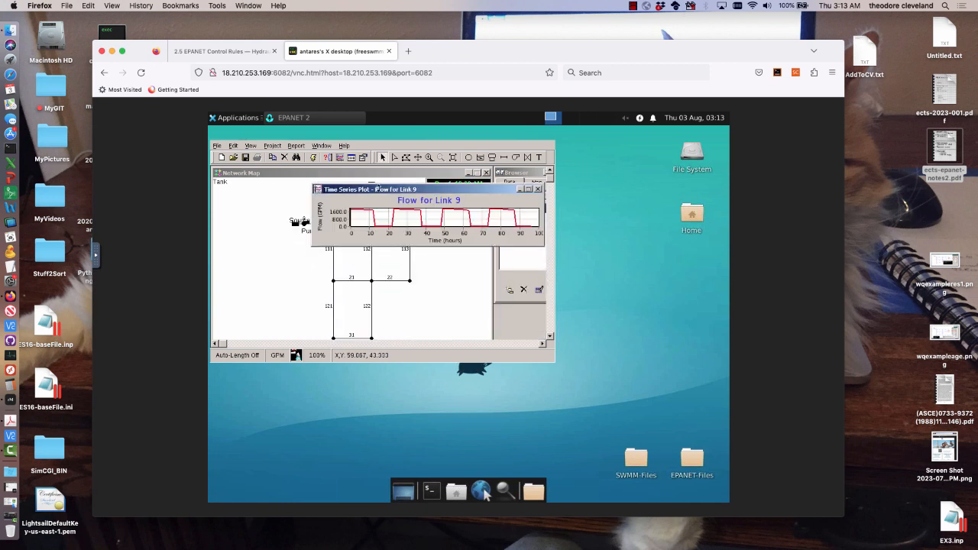
left_click(375, 176)
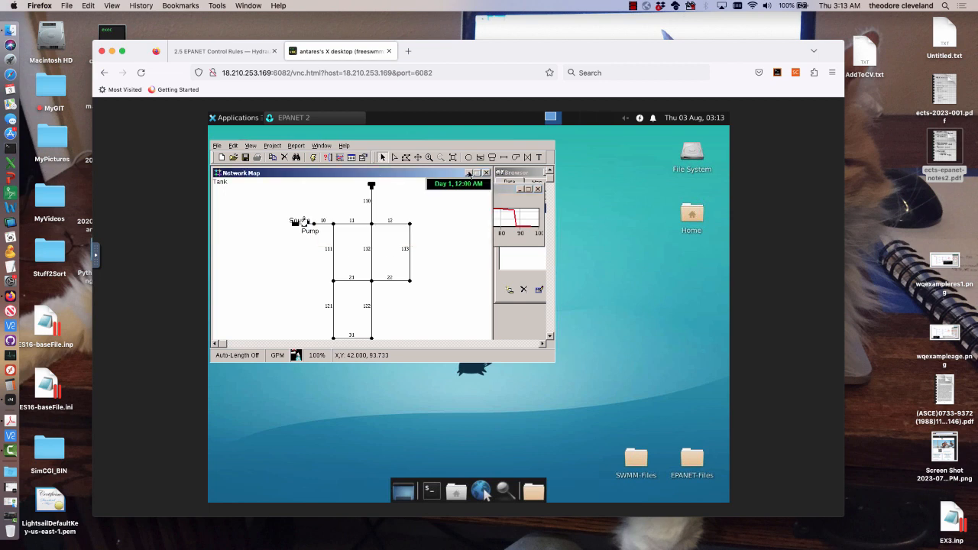
left_click(469, 173)
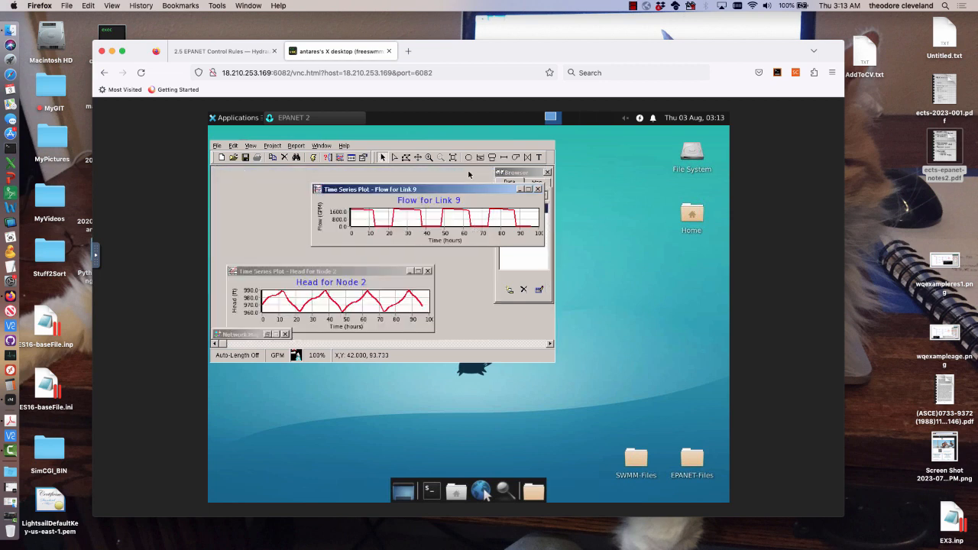
left_click(378, 272)
mouse_move(446, 265)
left_mouse_down()
mouse_move(491, 257)
mouse_move(458, 259)
left_mouse_up()
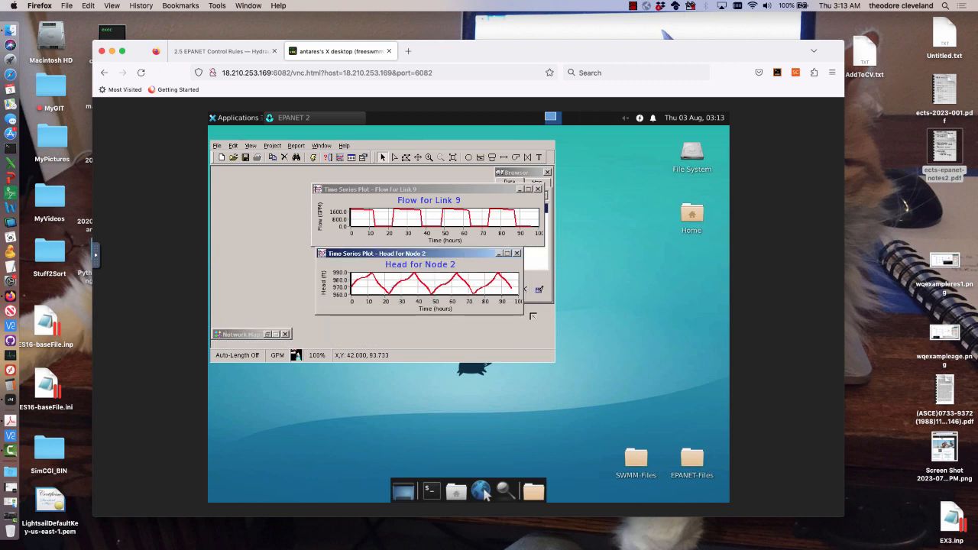
left_click_drag(528, 316, 544, 314)
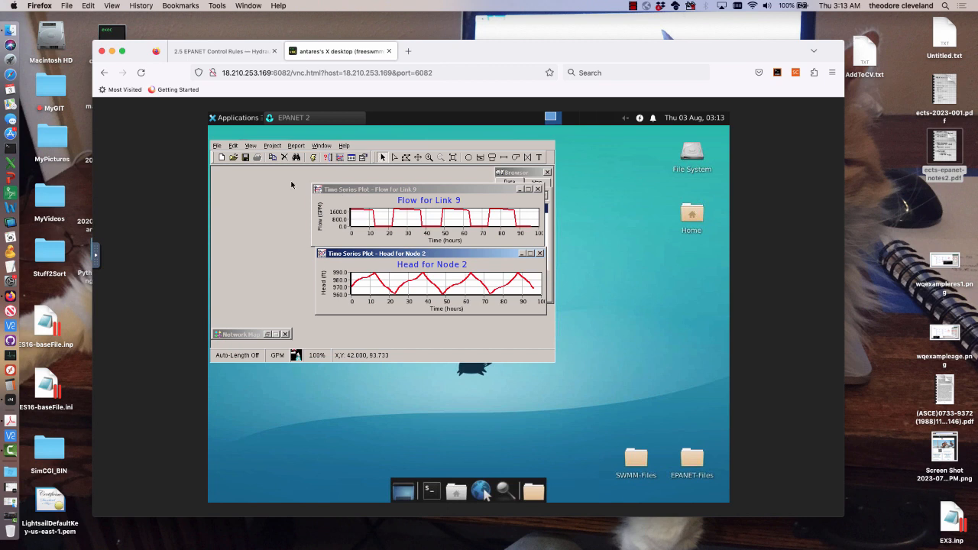
Rerun the simulation with the edited pump closing level and dismiss the run message.
left_click(313, 156)
left_click(383, 263)
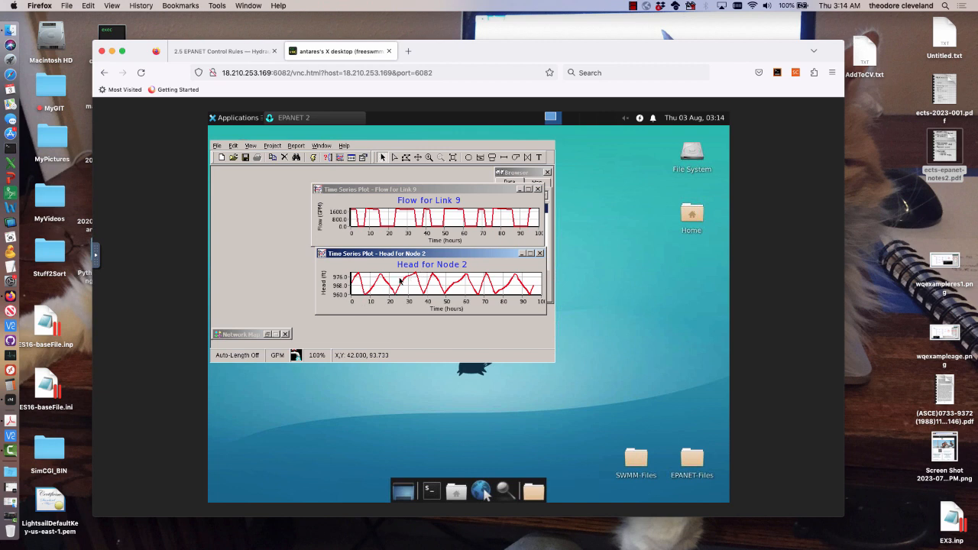
Restore the network map and edit the Simple controls so that link 9 opens if node 2 is below 120, accepting the change.
left_click(267, 335)
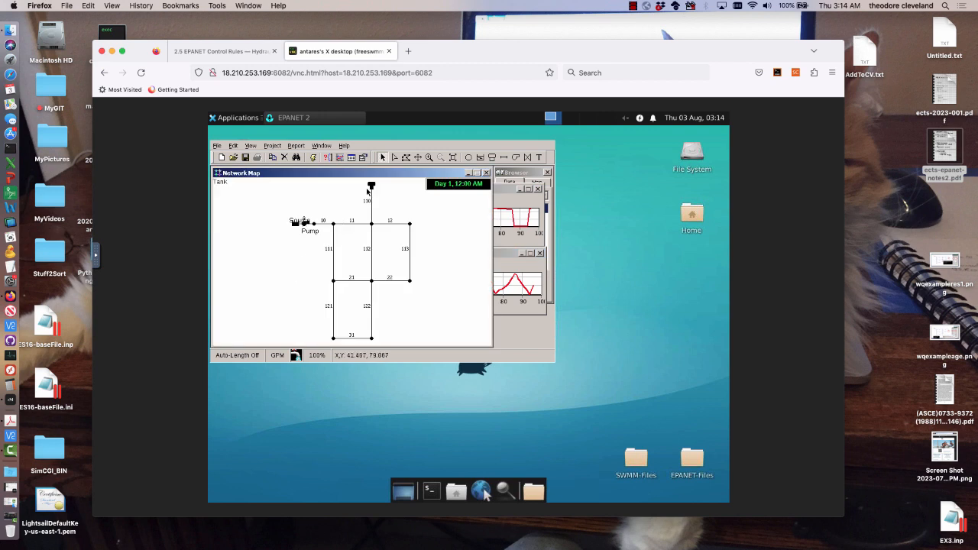
left_click(517, 174)
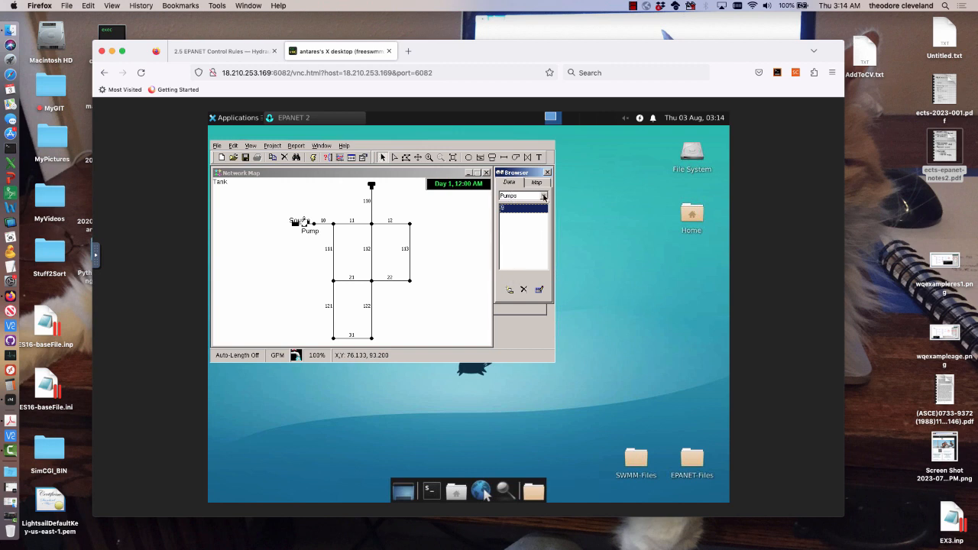
left_click(543, 197)
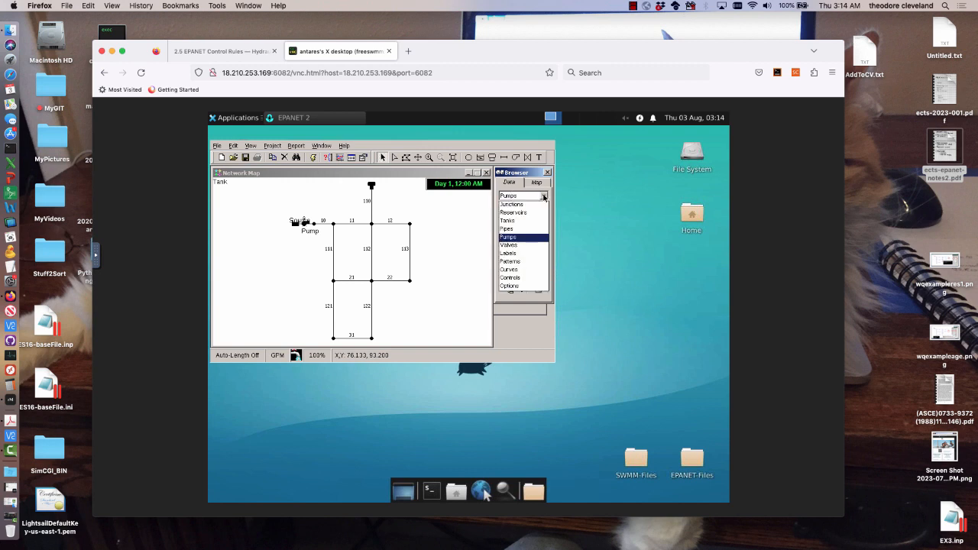
left_click(522, 278)
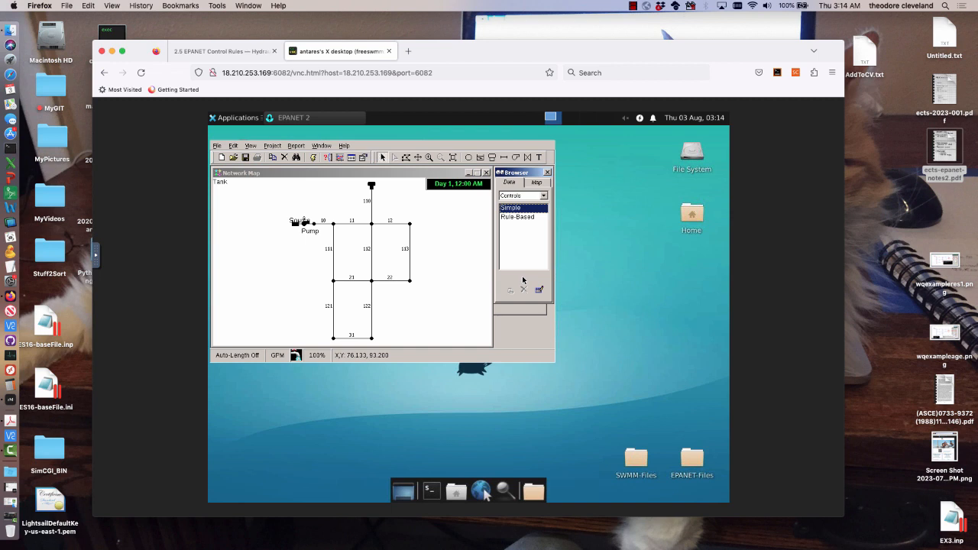
double_click(522, 211)
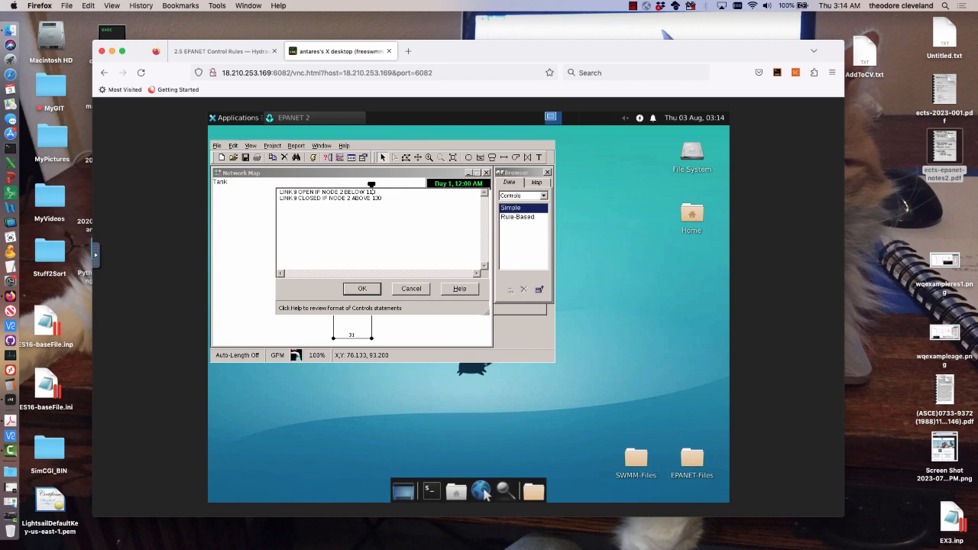
key("BackSpace")
key("BackSpace")
left_click(360, 291)
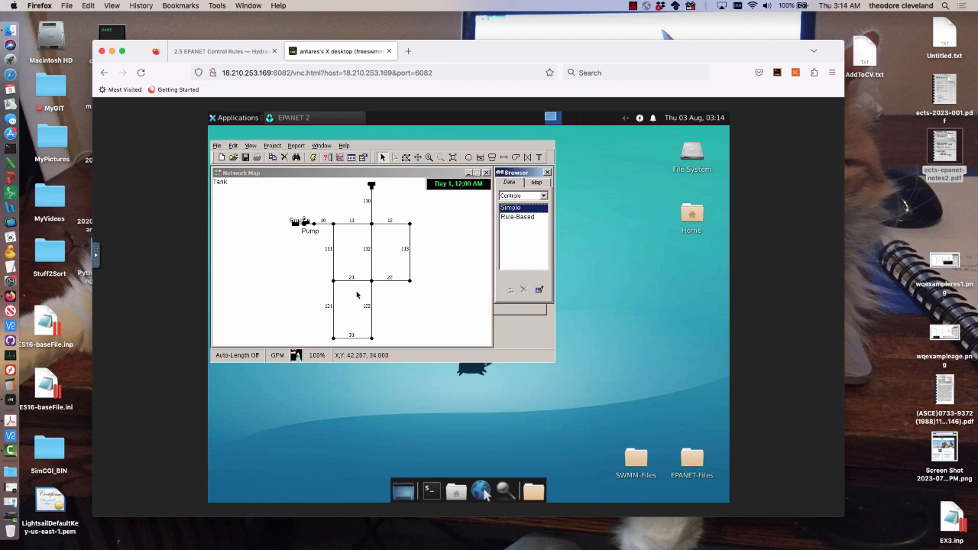
Minimize the network map, bring the flow and head graphs to the front, and rerun the simulation, dismissing the run message.
left_click(467, 173)
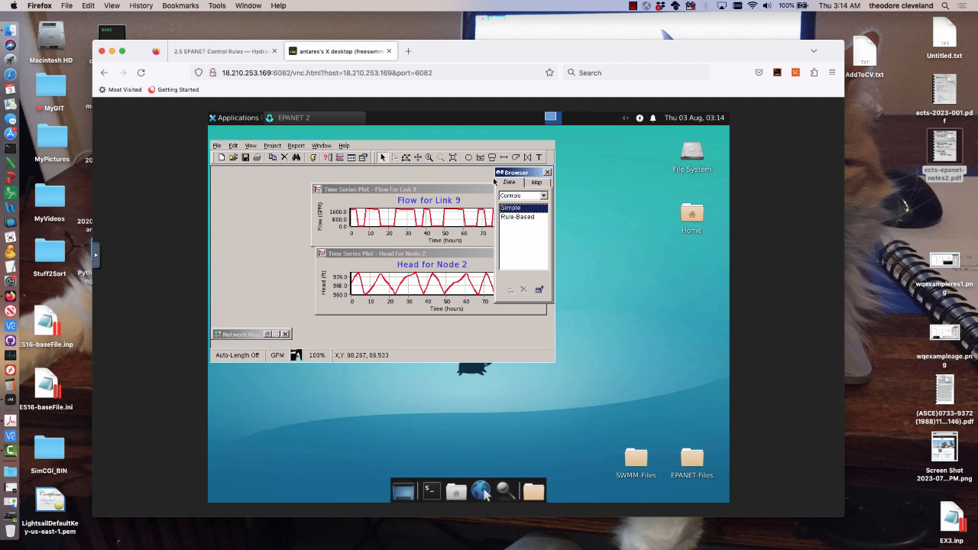
left_click(440, 192)
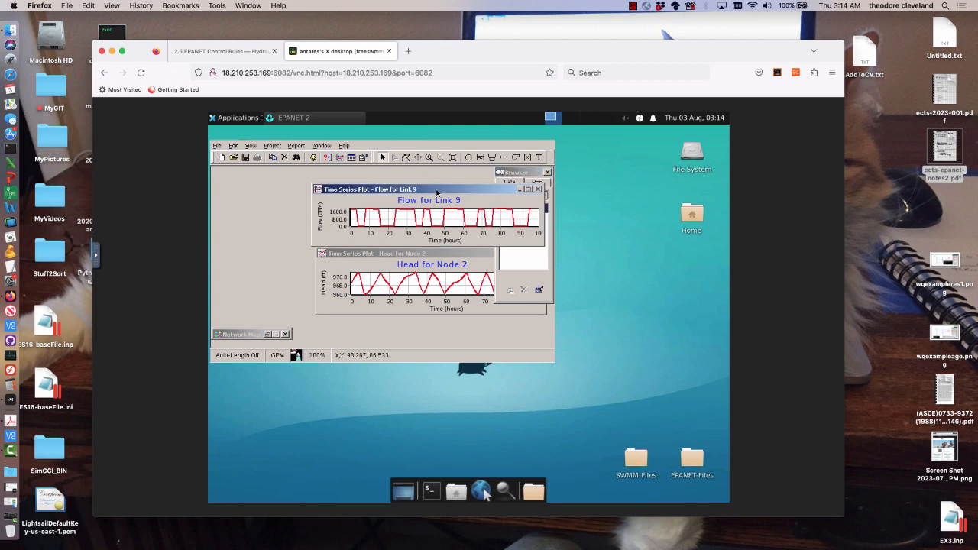
left_click(417, 255)
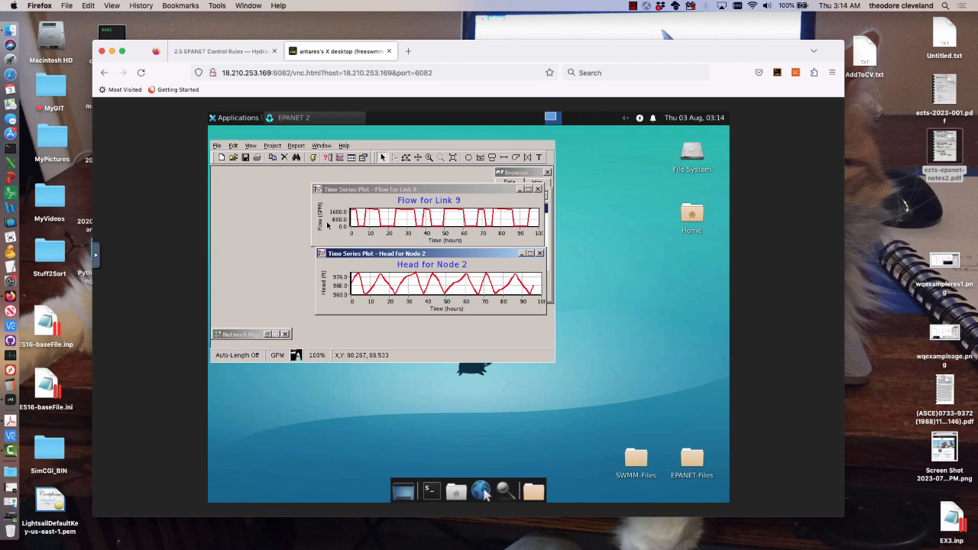
left_click(312, 158)
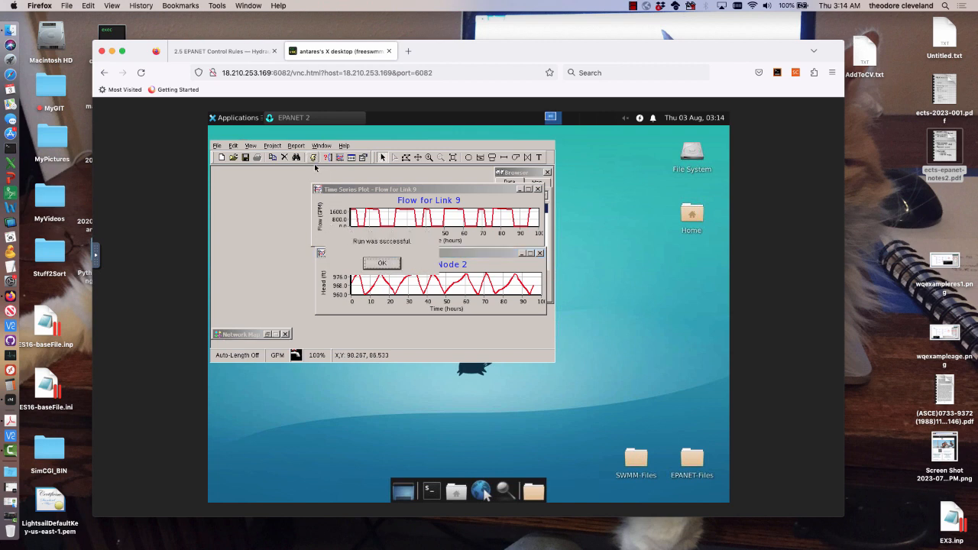
left_click(375, 264)
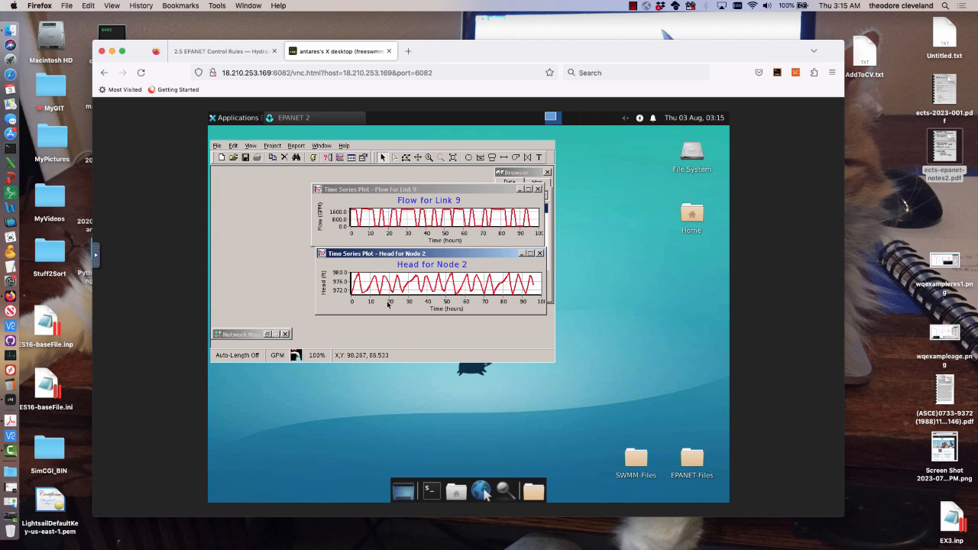
Edit the Simple controls so that link 9 opens if node 2 is below 101 and closes if it is above 148.
left_click(267, 335)
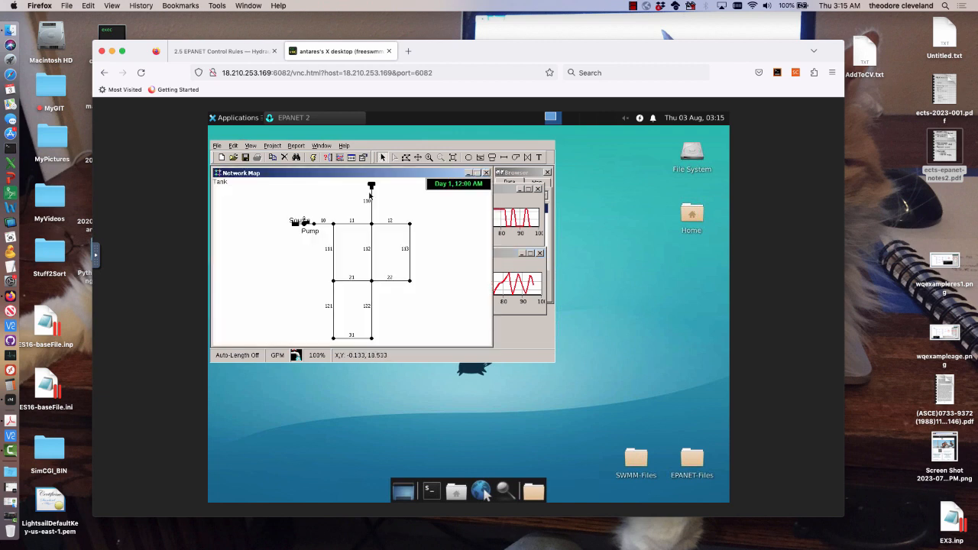
left_click(510, 172)
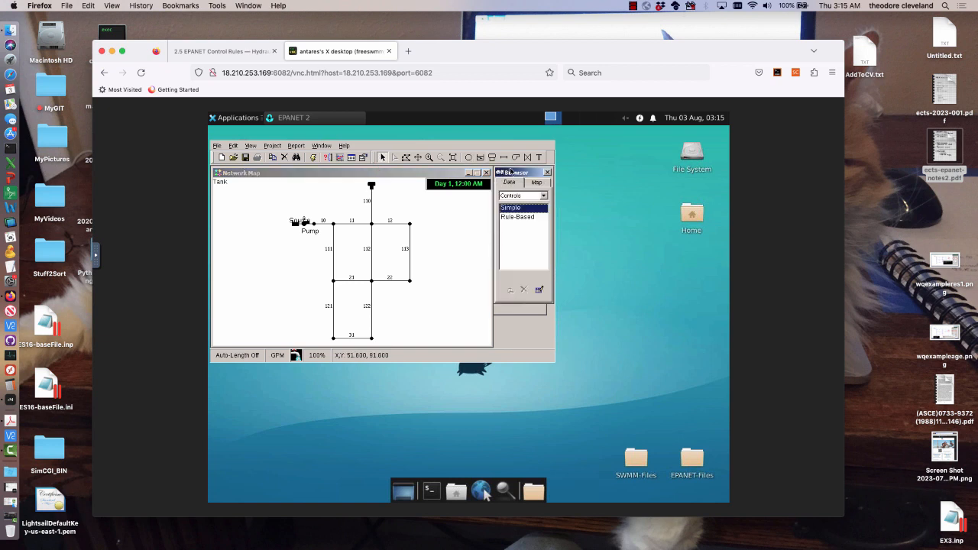
double_click(510, 209)
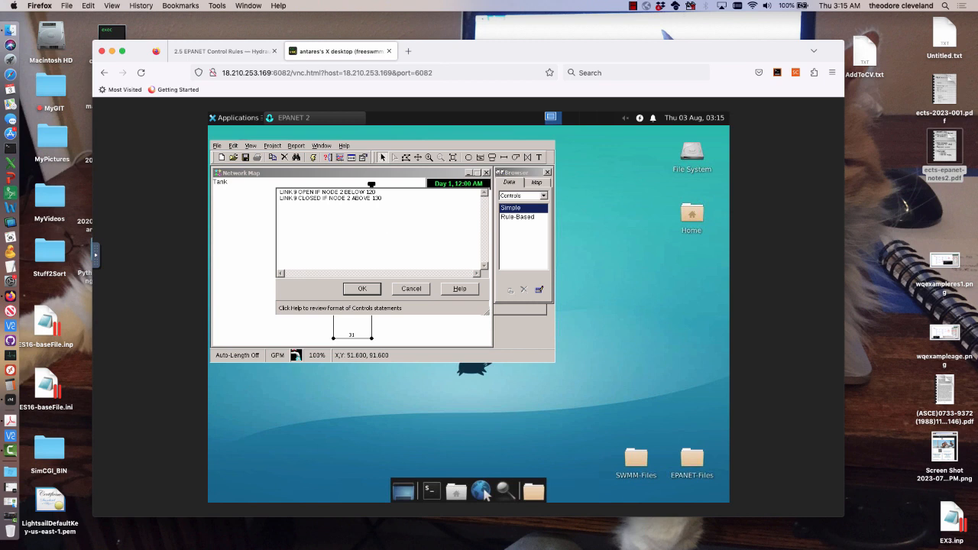
key("BackSpace")
key("BackSpace")
key("BackSpace")
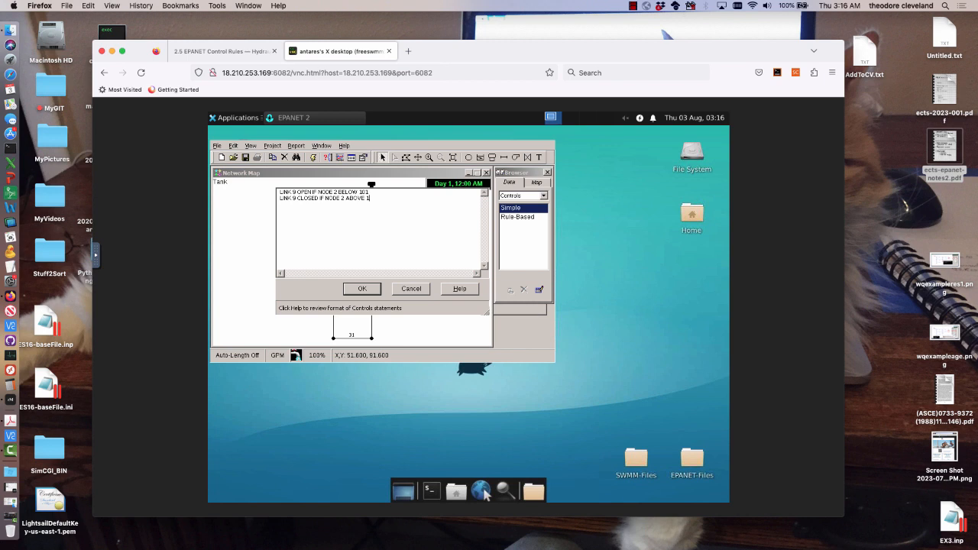
type("48")
left_click(362, 289)
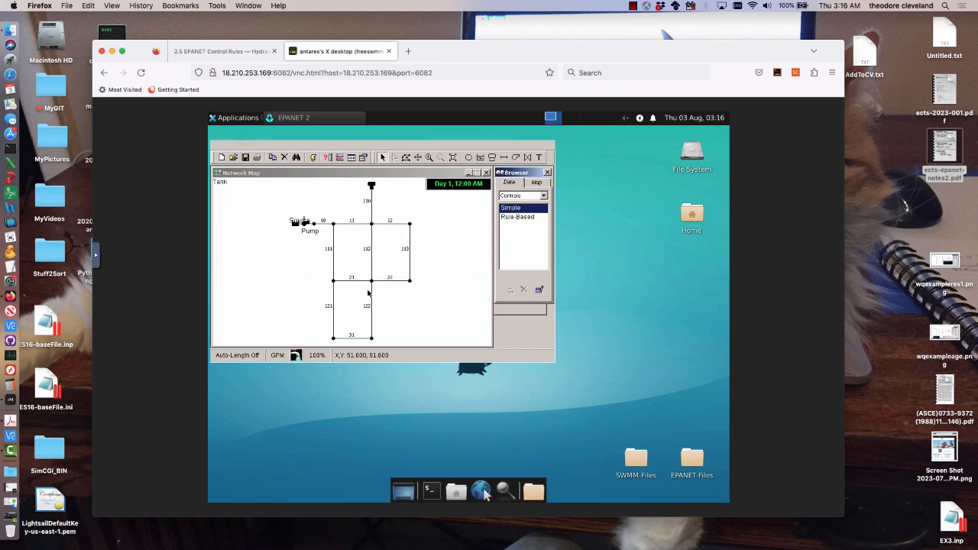
Minimize the network map to uncover both graphs, and rerun the simulation with the widened tank level range.
left_click(468, 173)
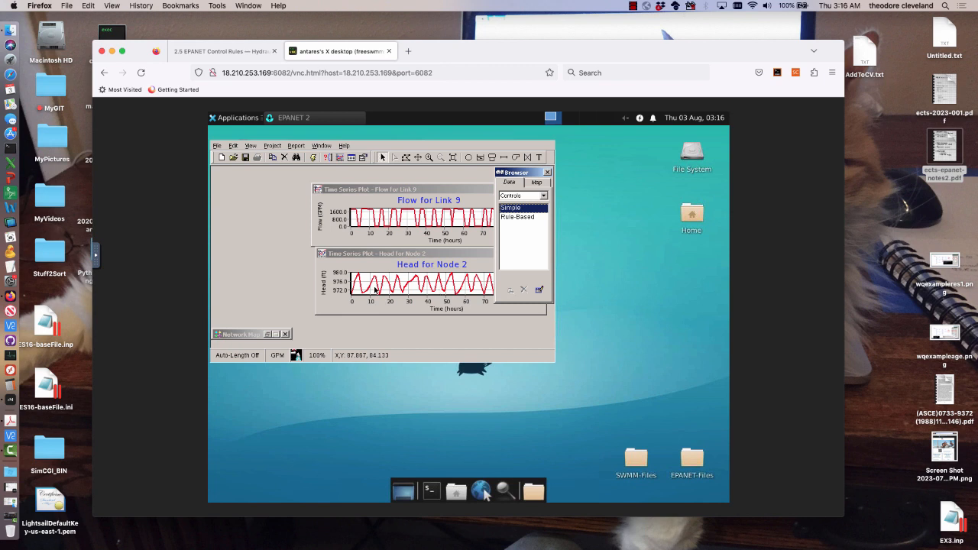
left_click(312, 159)
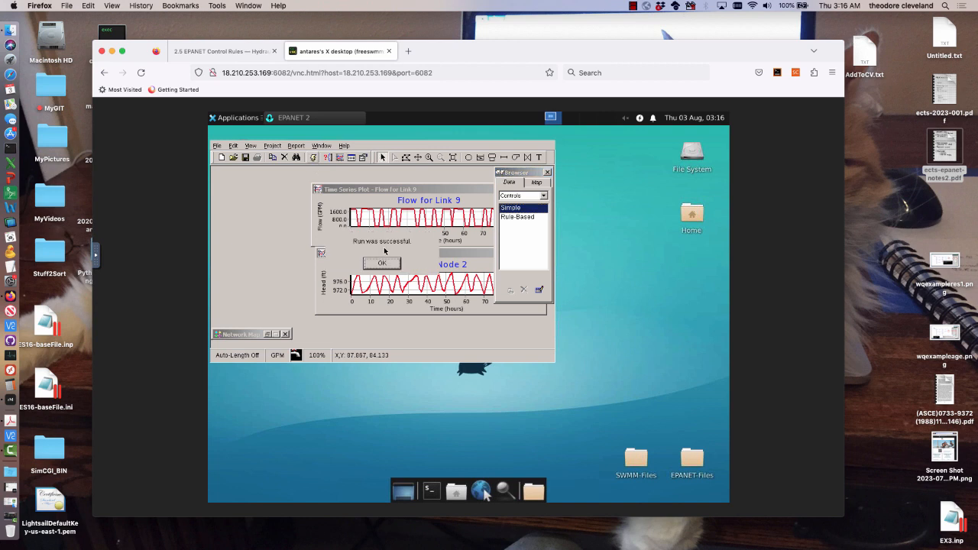
left_click(382, 264)
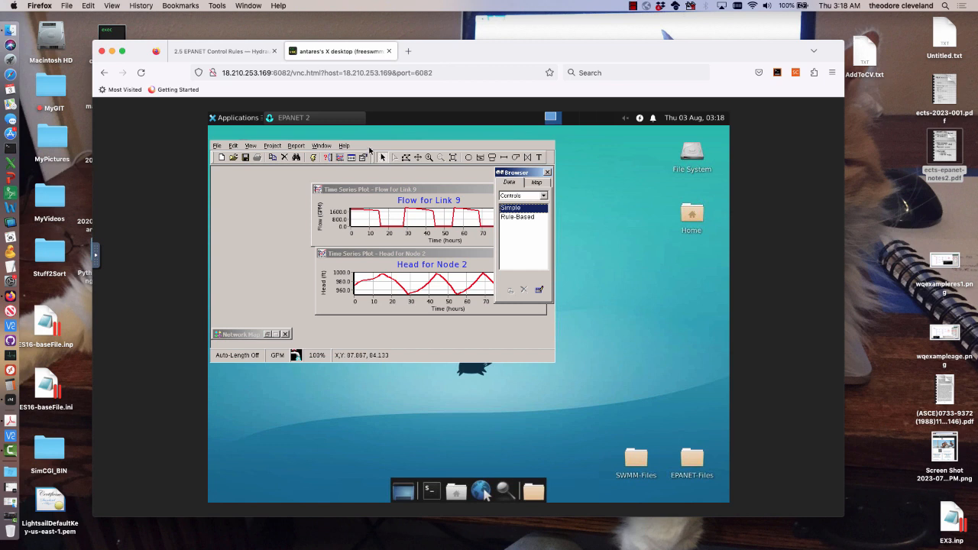
Exit EPANET and disconnect the noVNC remote desktop session.
left_click(216, 145)
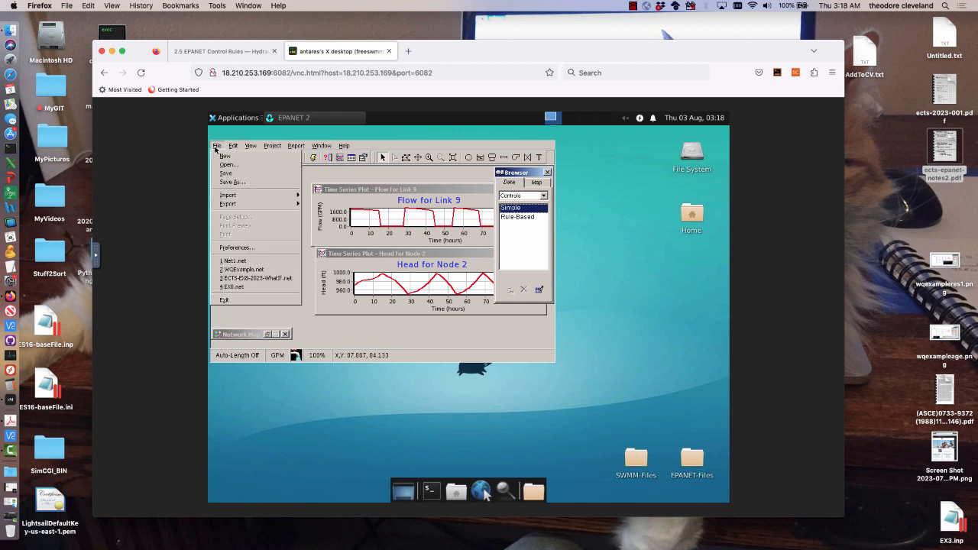
left_click(229, 300)
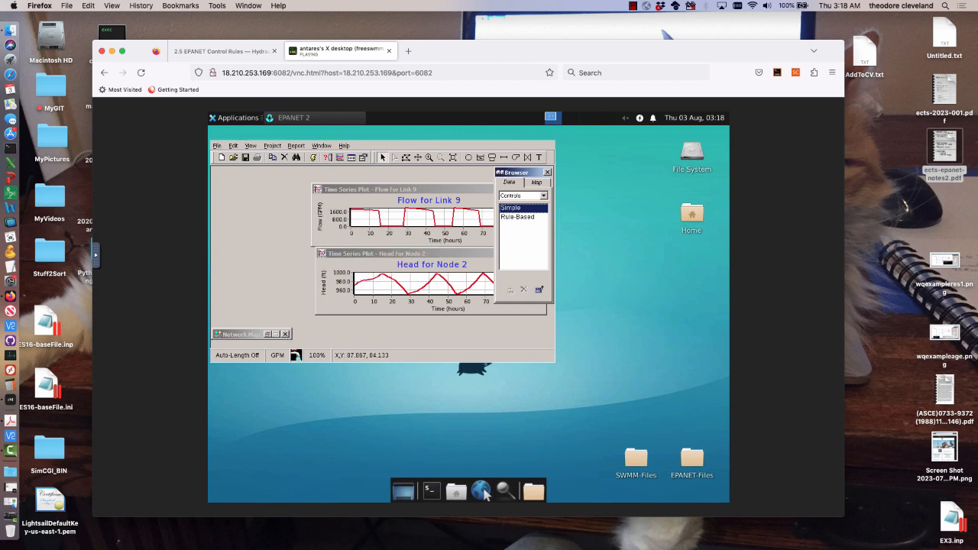
left_click(217, 145)
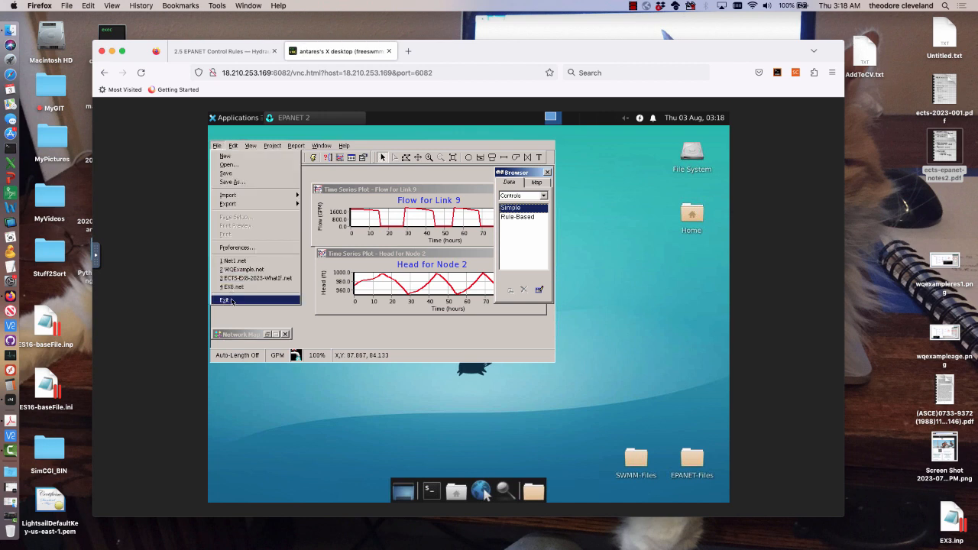
left_click(231, 301)
left_click(382, 263)
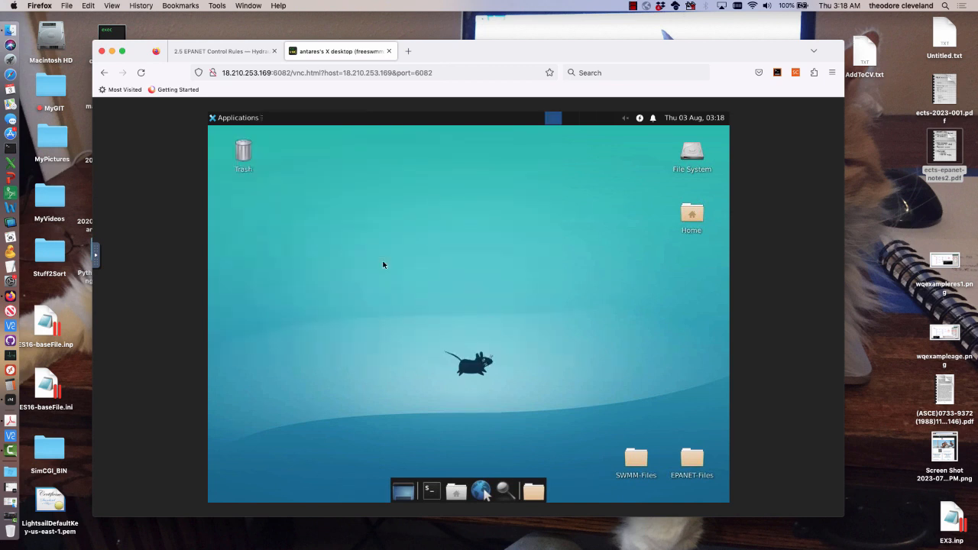
left_click(96, 269)
left_click(107, 376)
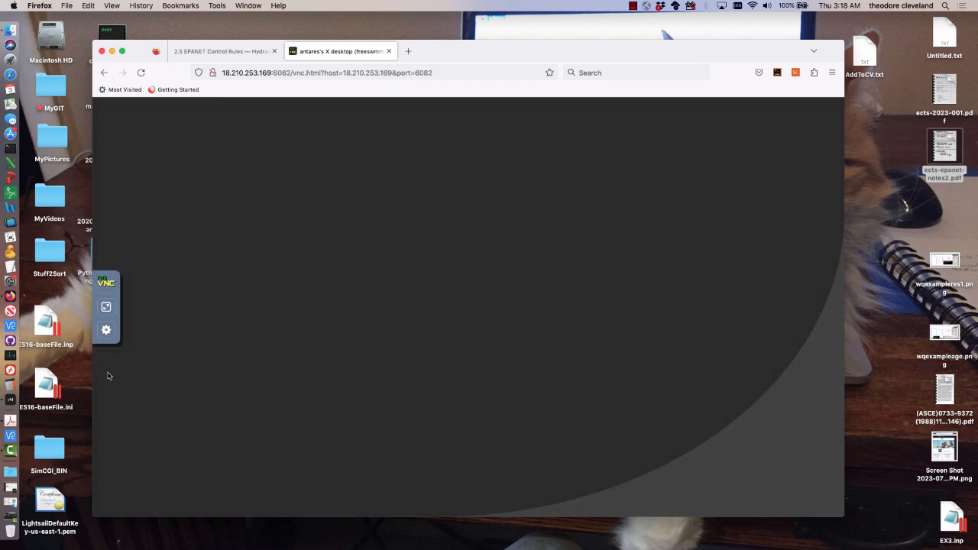
left_click(634, 6)
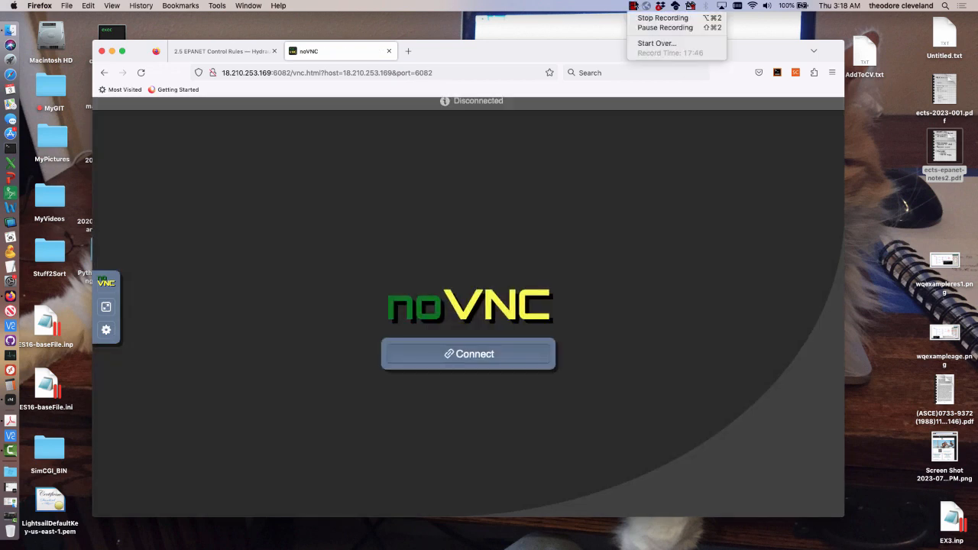